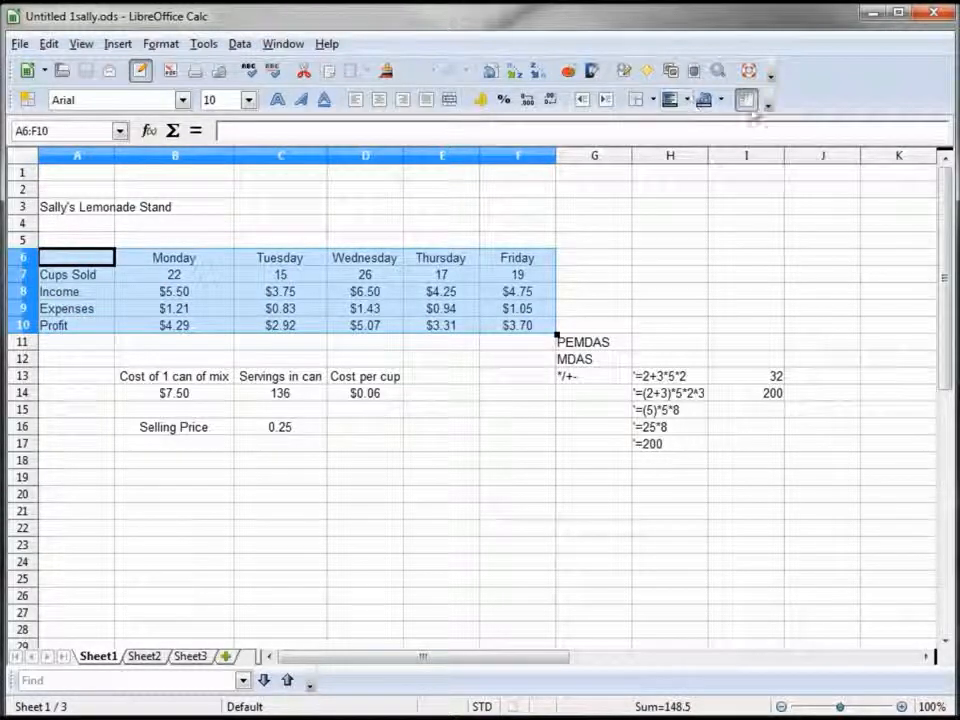
# Apply borders around and between all cells of the sales table in A6:F10.
pyautogui.click(688, 100)
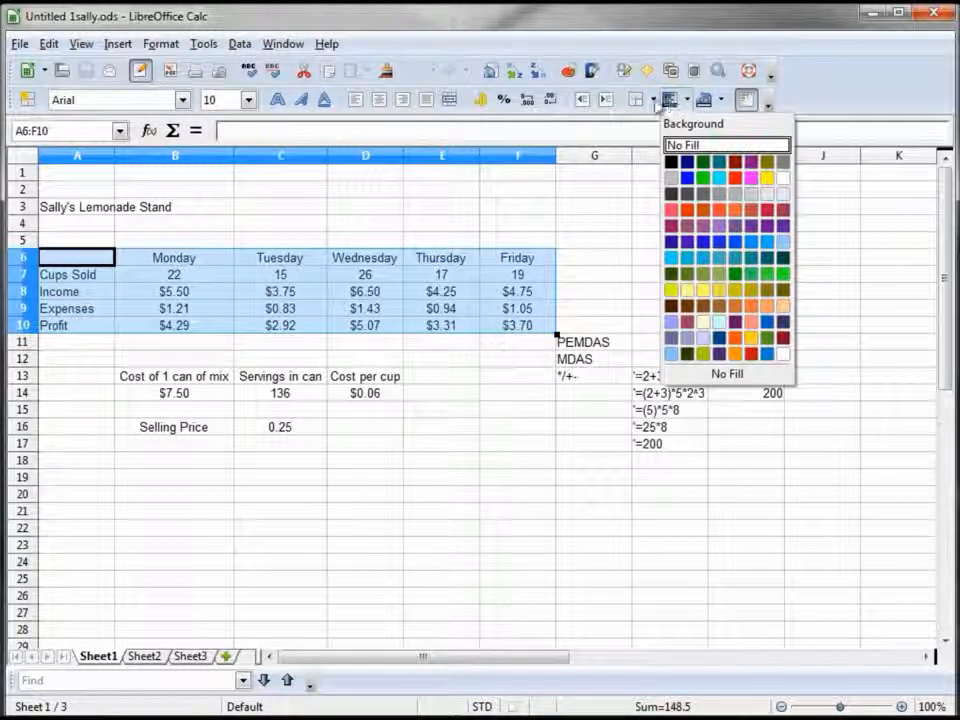
pyautogui.click(653, 100)
pyautogui.click(653, 100)
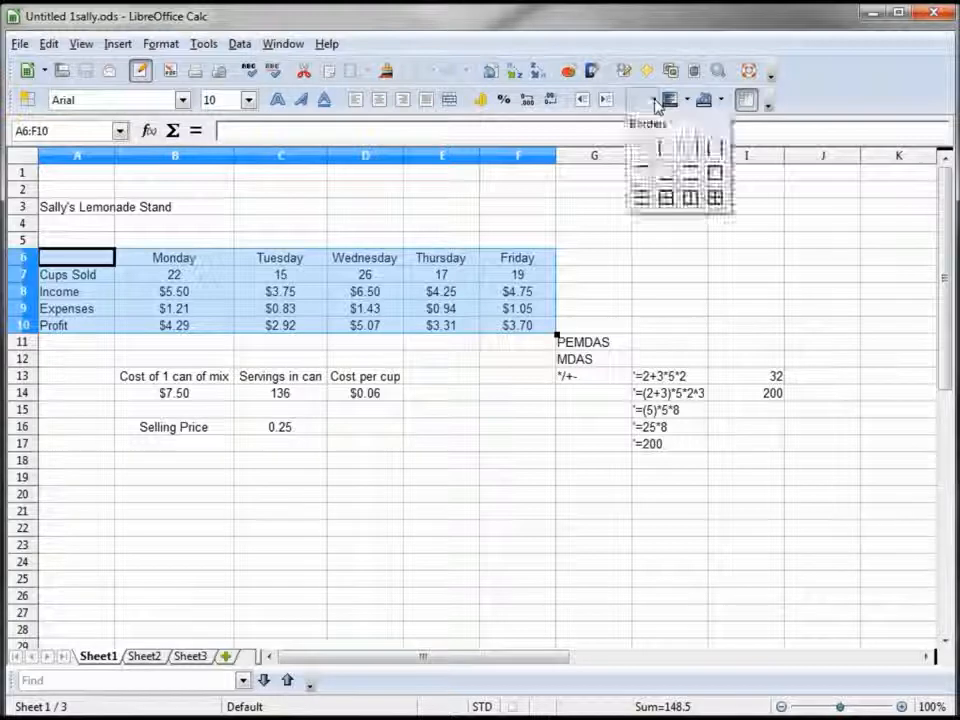
pyautogui.click(714, 197)
pyautogui.click(201, 277)
# Fill the weekday headings in B6:F6 with a light cyan background color.
pyautogui.moveTo(520, 260); pyautogui.dragTo(118, 262)
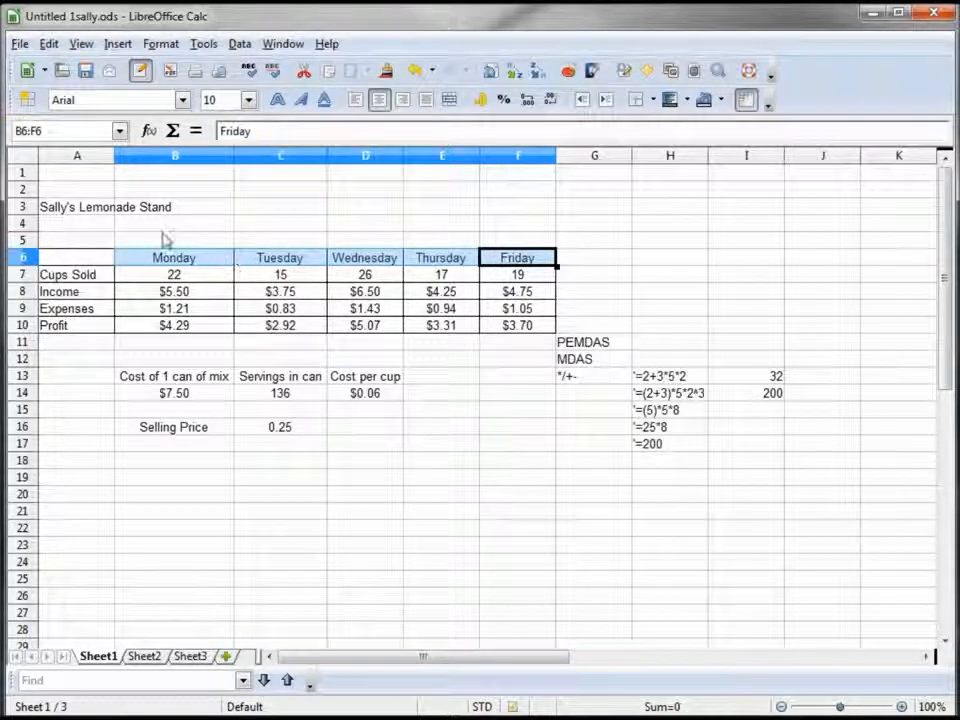
pyautogui.click(688, 100)
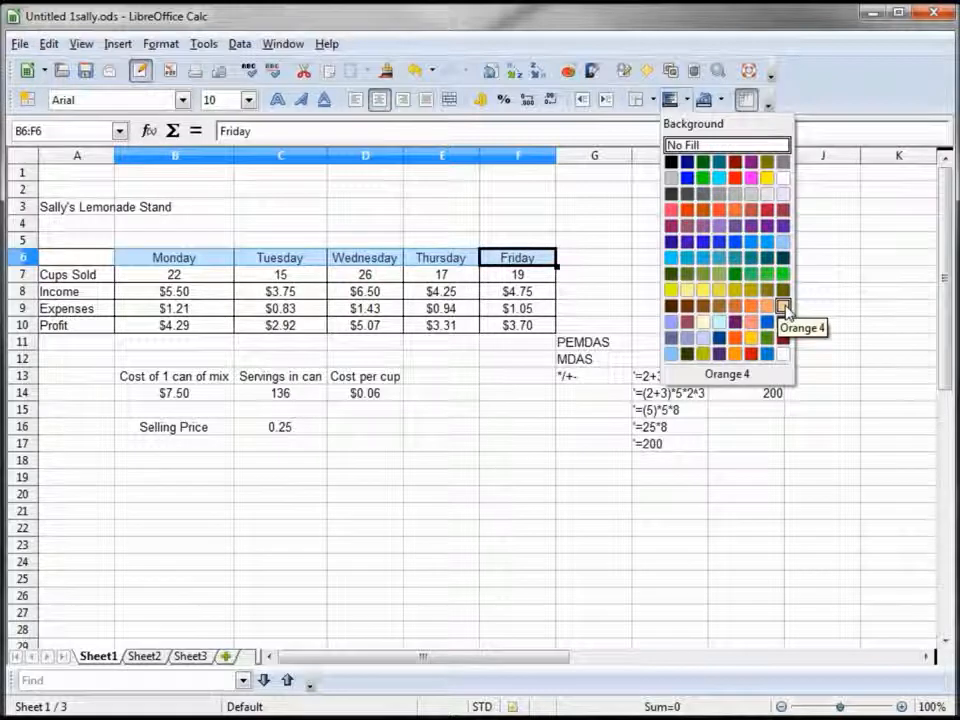
pyautogui.click(718, 322)
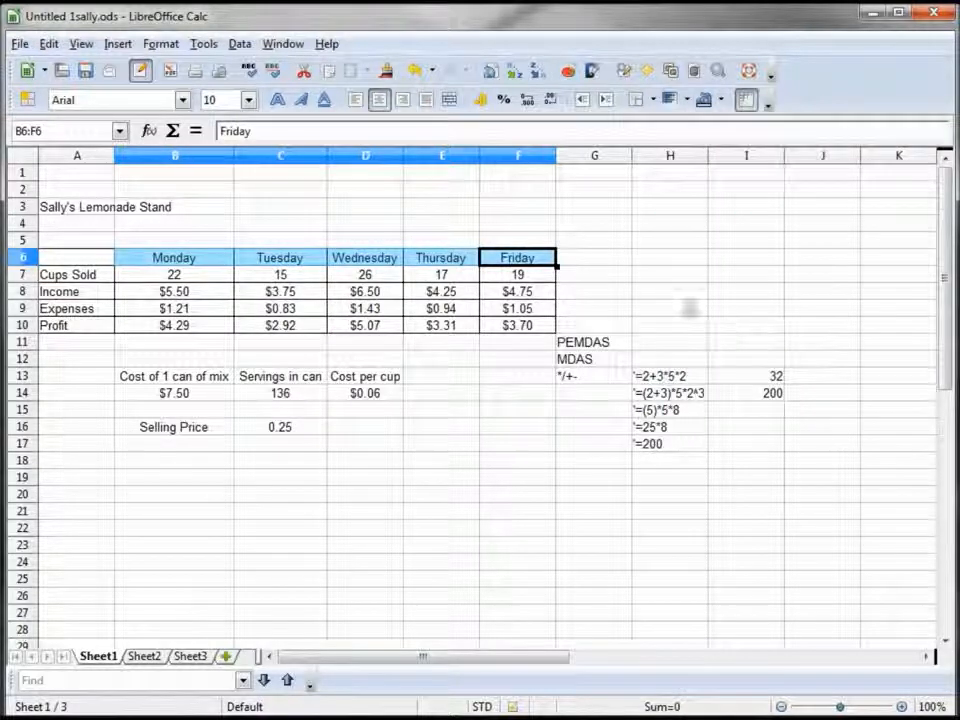
pyautogui.click(594, 222)
# Make the weekday headings in B6:F6 bold.
pyautogui.click(515, 262)
pyautogui.moveTo(515, 262); pyautogui.dragTo(184, 257)
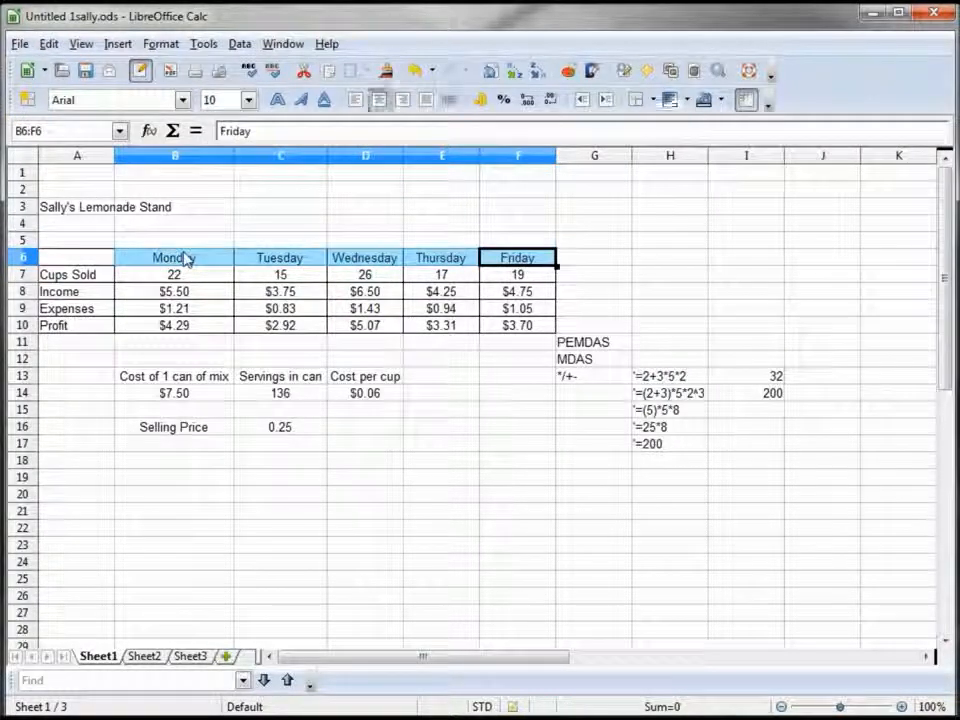
pyautogui.click(278, 101)
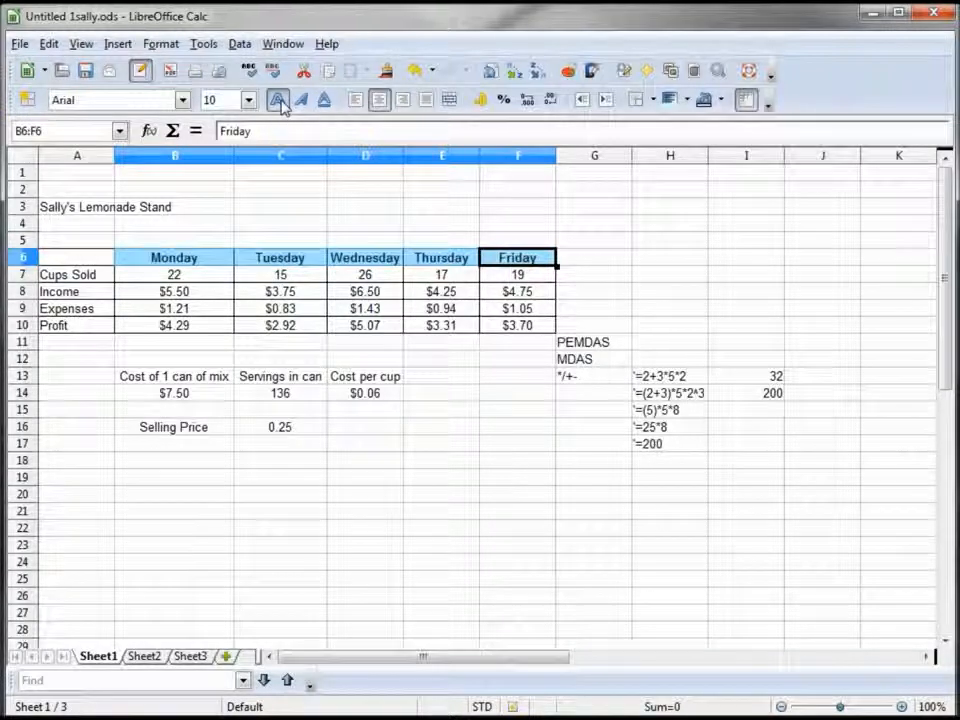
# Narrow column B and enable automatic text wrapping for the "Cost of 1 can of mix" heading in B13.
pyautogui.click(199, 385)
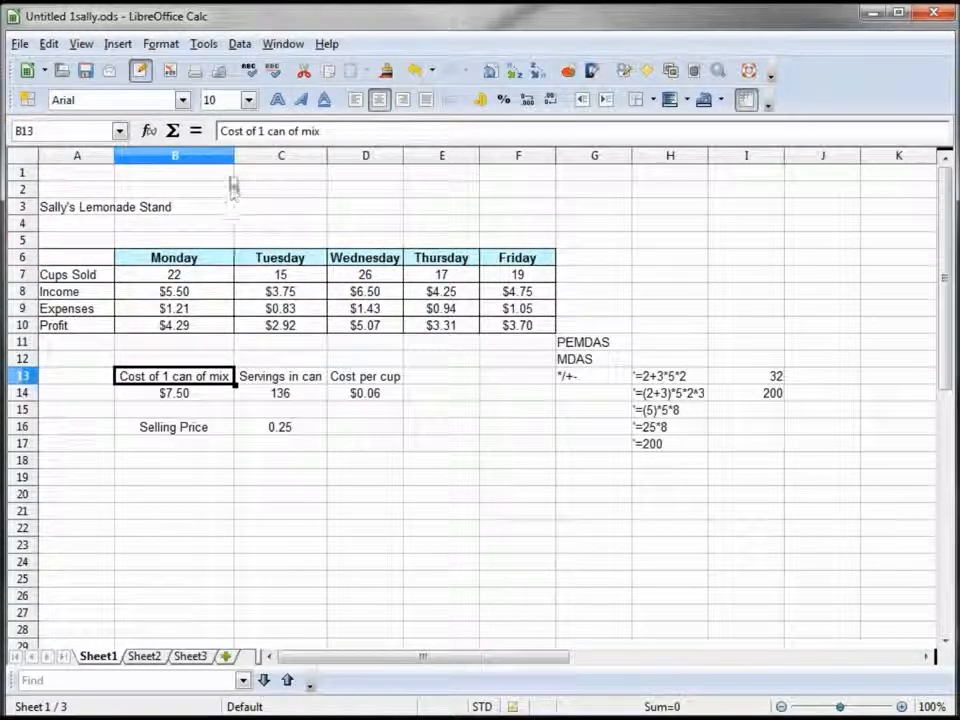
pyautogui.moveTo(234, 155); pyautogui.dragTo(199, 155)
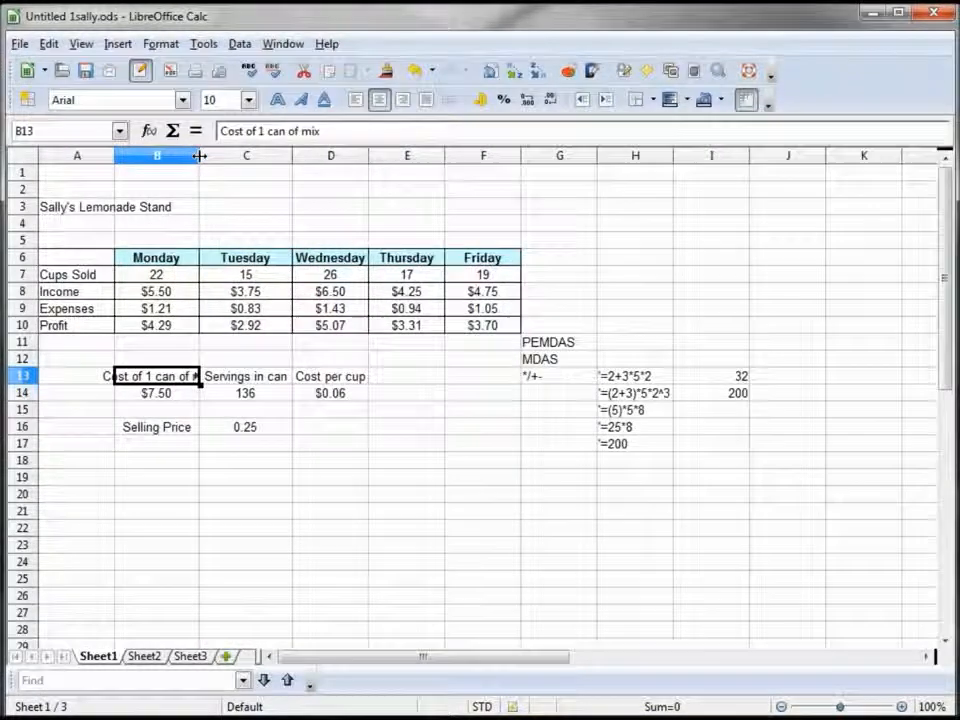
pyautogui.rightClick(157, 383)
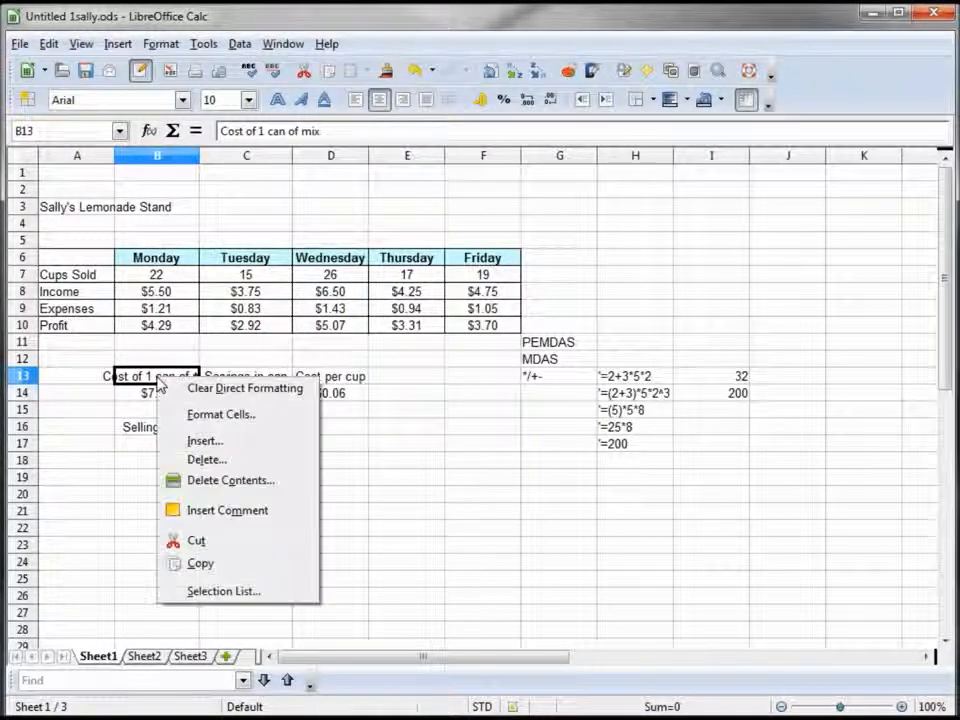
pyautogui.click(229, 418)
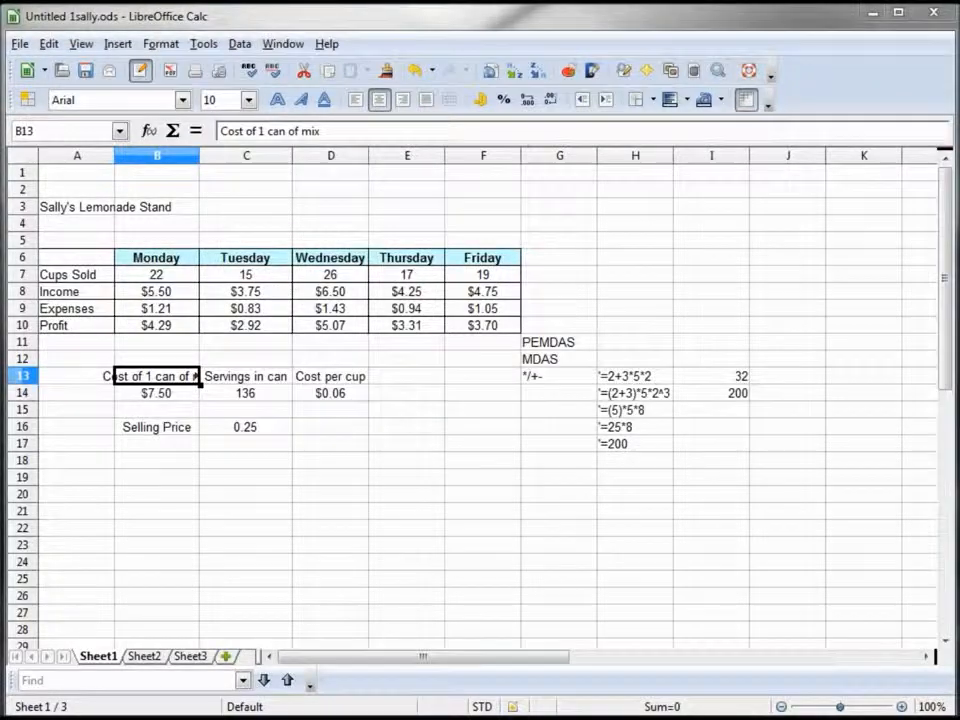
pyautogui.moveTo(538, 215); pyautogui.dragTo(484, 146)
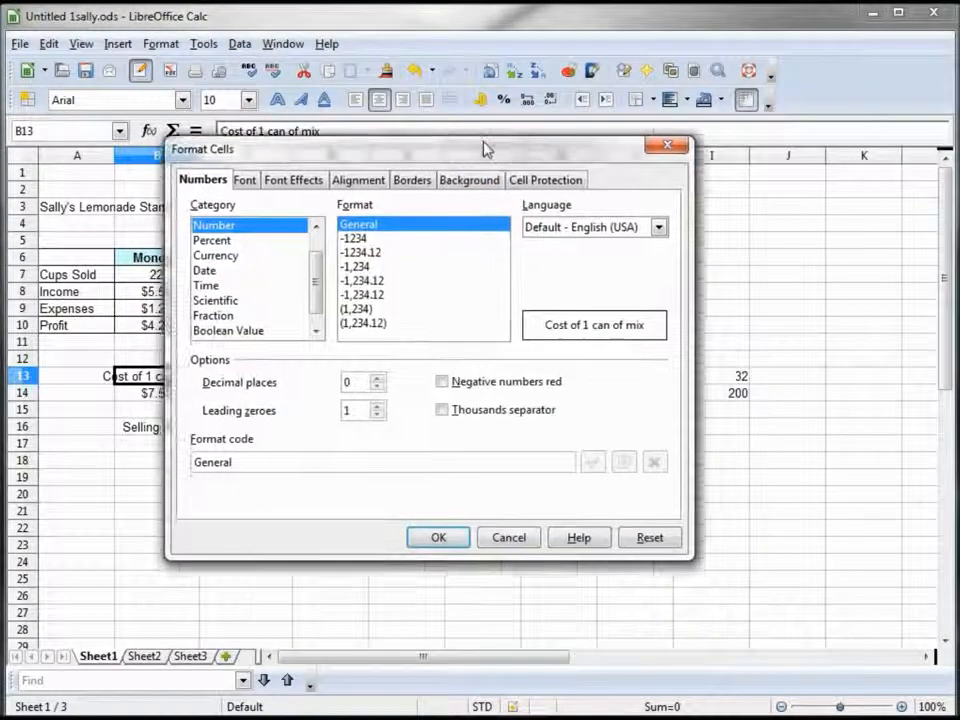
pyautogui.click(358, 184)
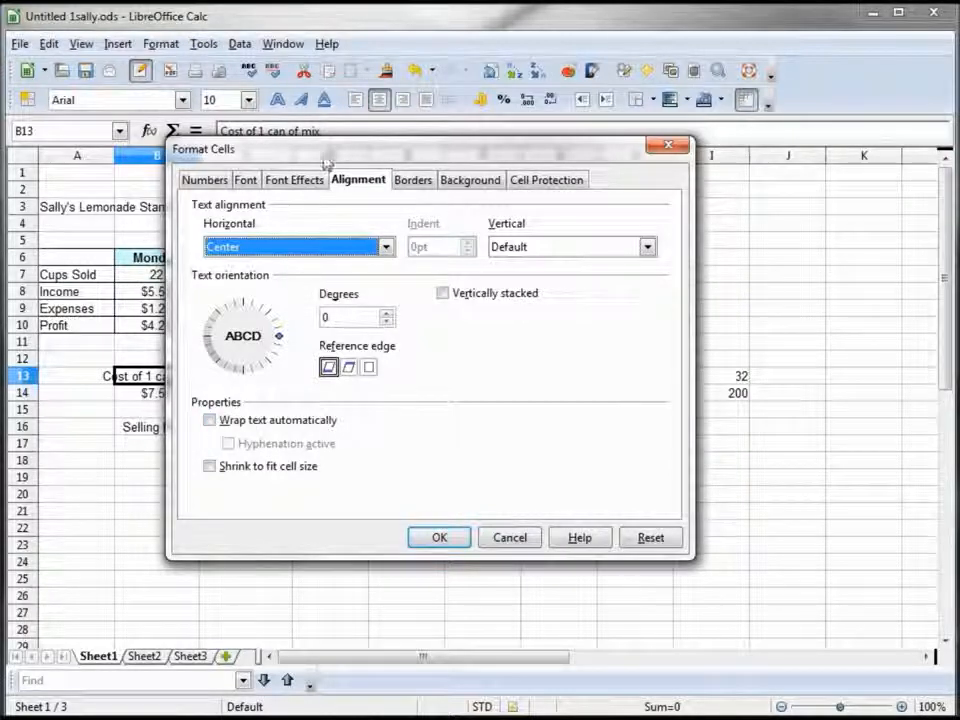
pyautogui.moveTo(328, 150); pyautogui.dragTo(456, 163)
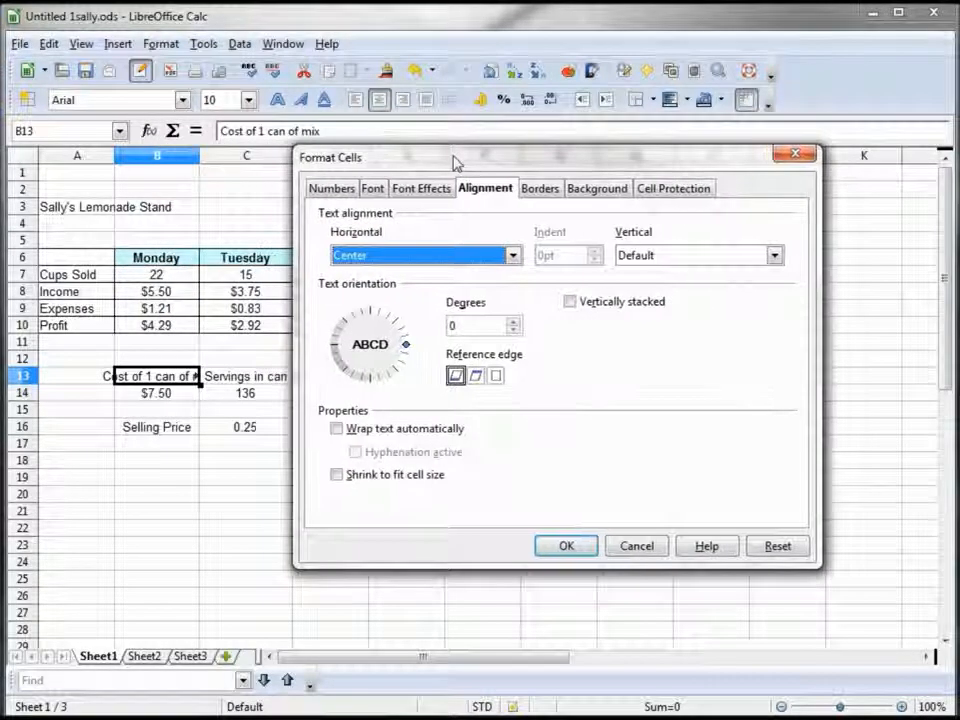
pyautogui.click(337, 429)
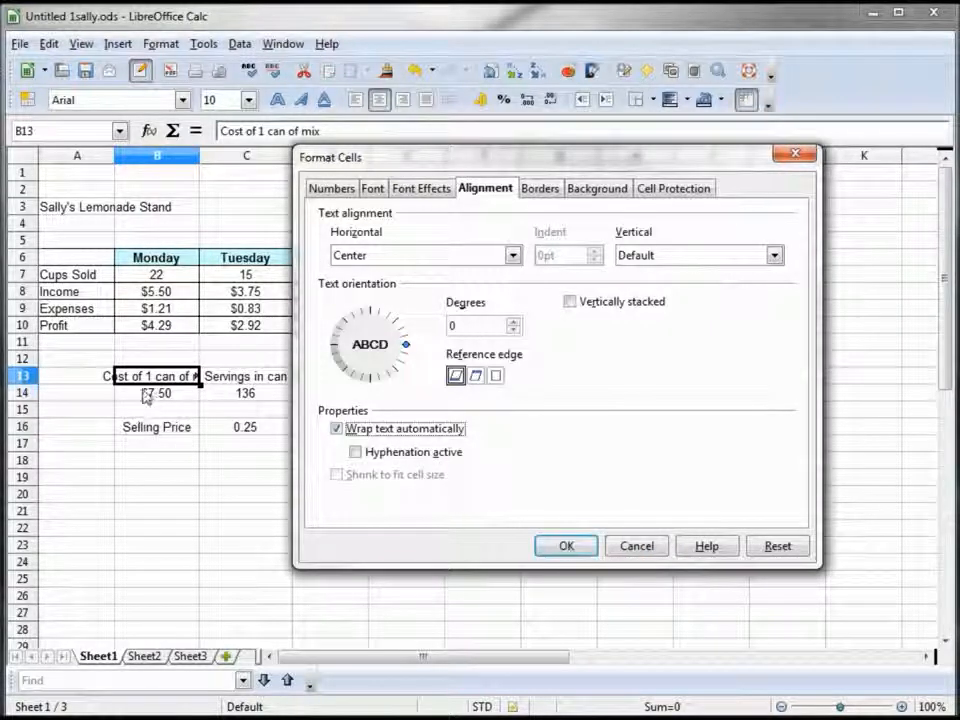
pyautogui.click(566, 547)
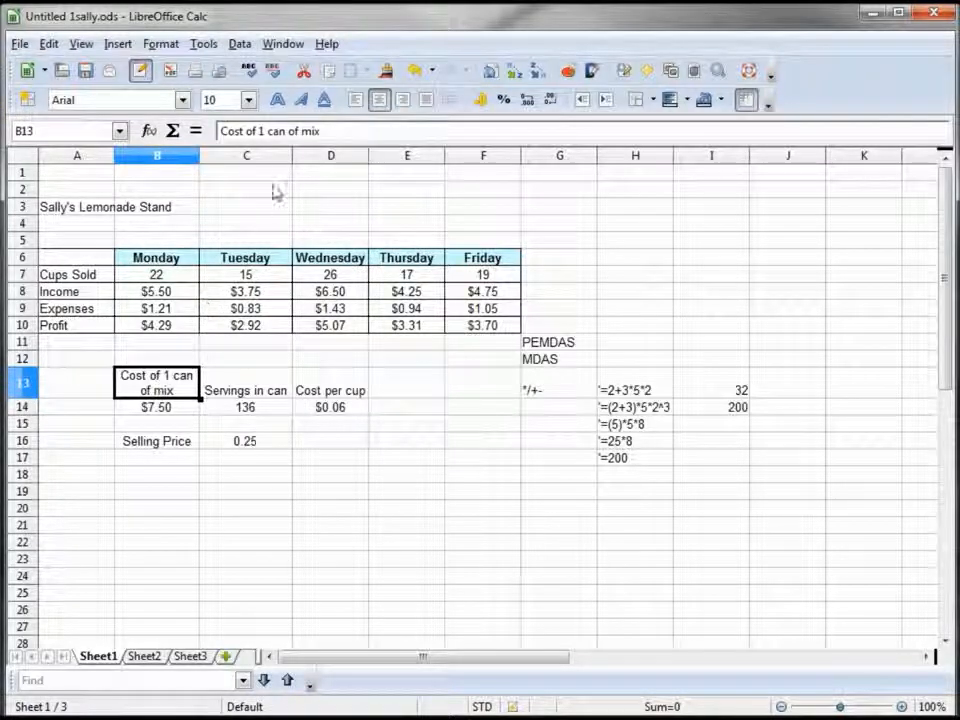
# Insert a manual line break after "Cost of 1" in the heading in B13.
pyautogui.click(263, 131)
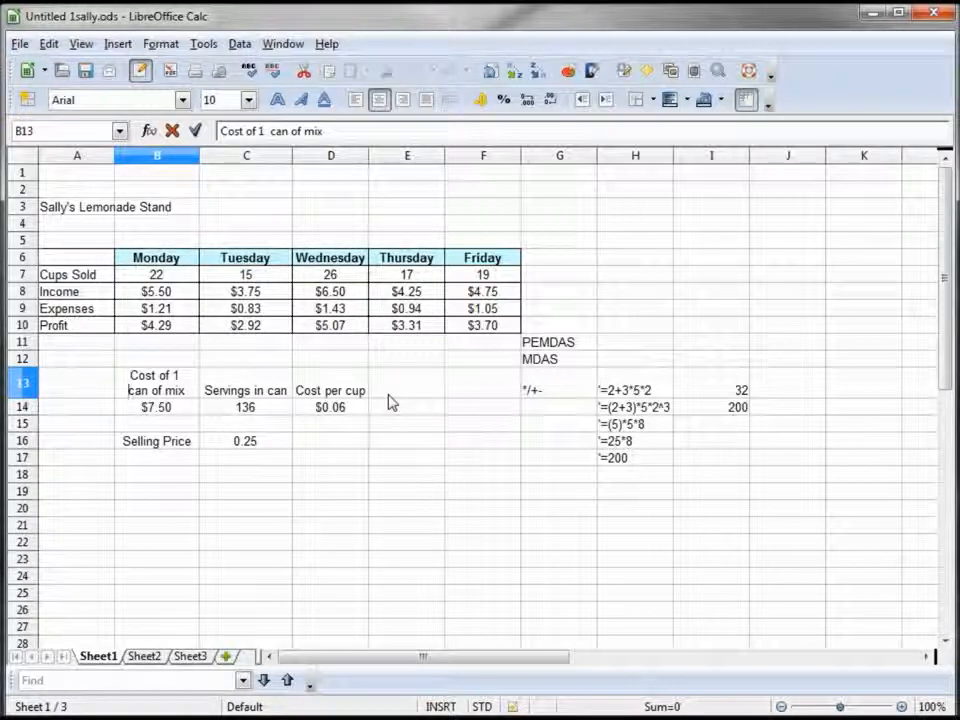
pyautogui.click(266, 396)
# Narrow column C and insert a line break after "Servings" in the heading in C13.
pyautogui.moveTo(293, 155); pyautogui.dragTo(272, 155)
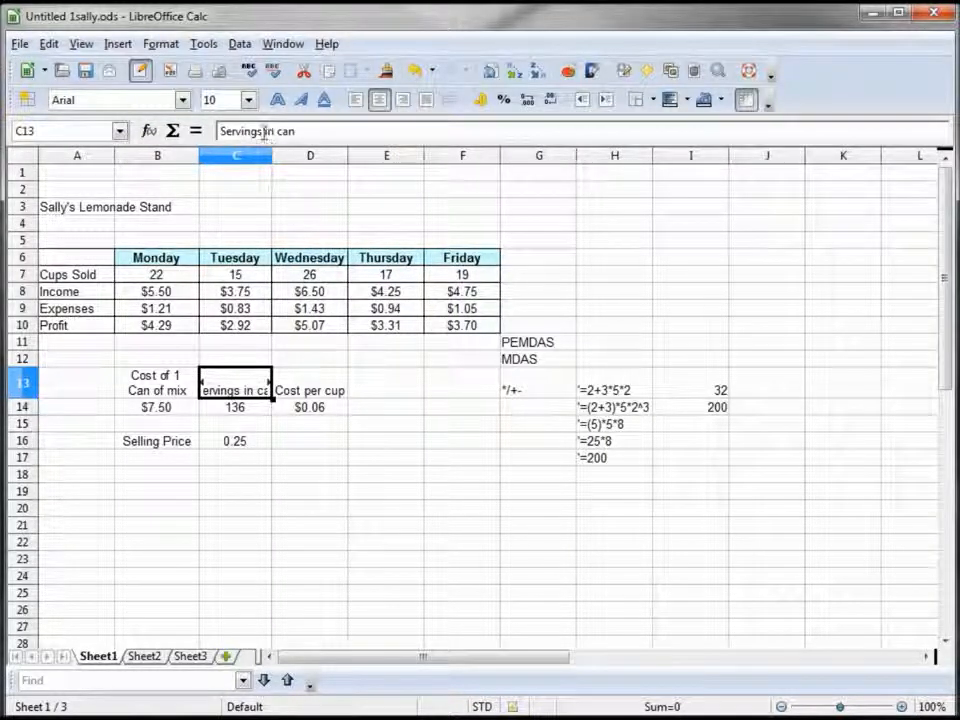
pyautogui.click(264, 131)
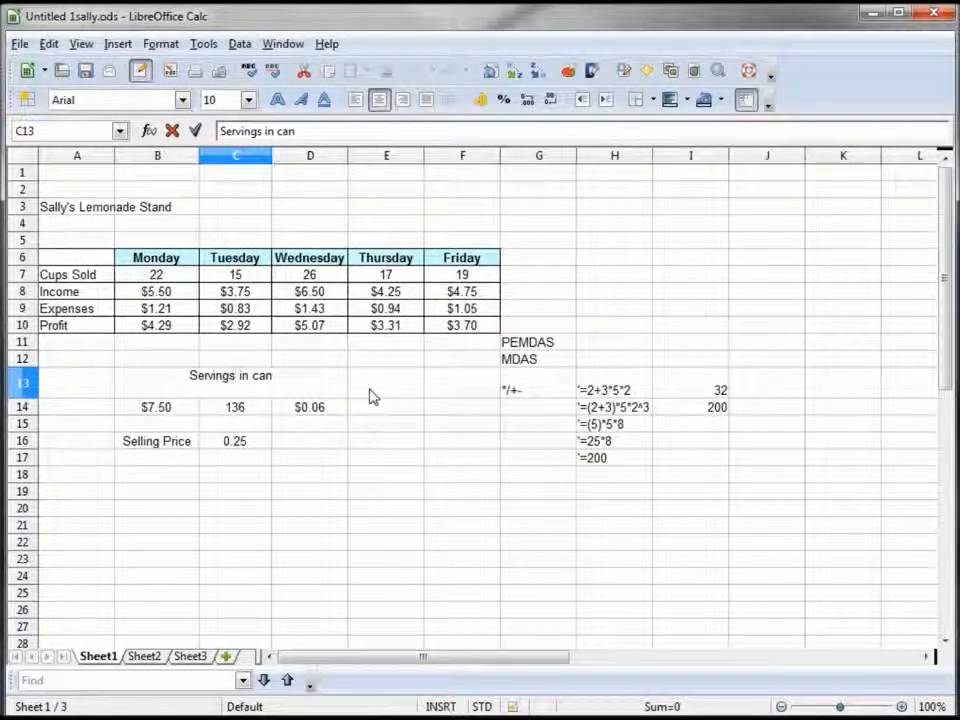
pyautogui.hotkey('ctrl', 'Return')
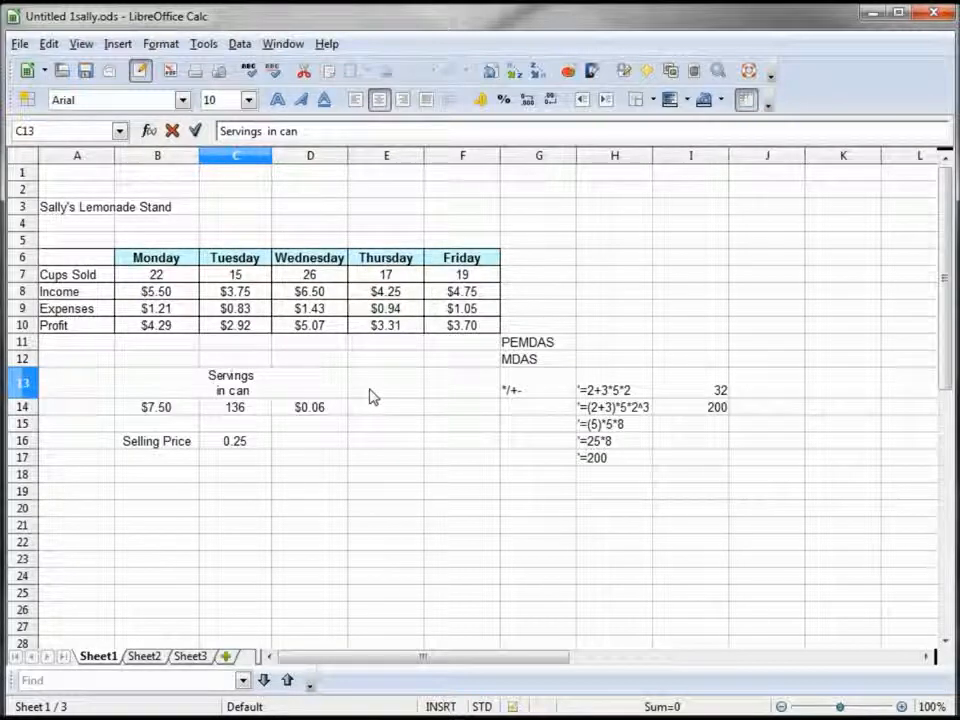
pyautogui.press('Return')
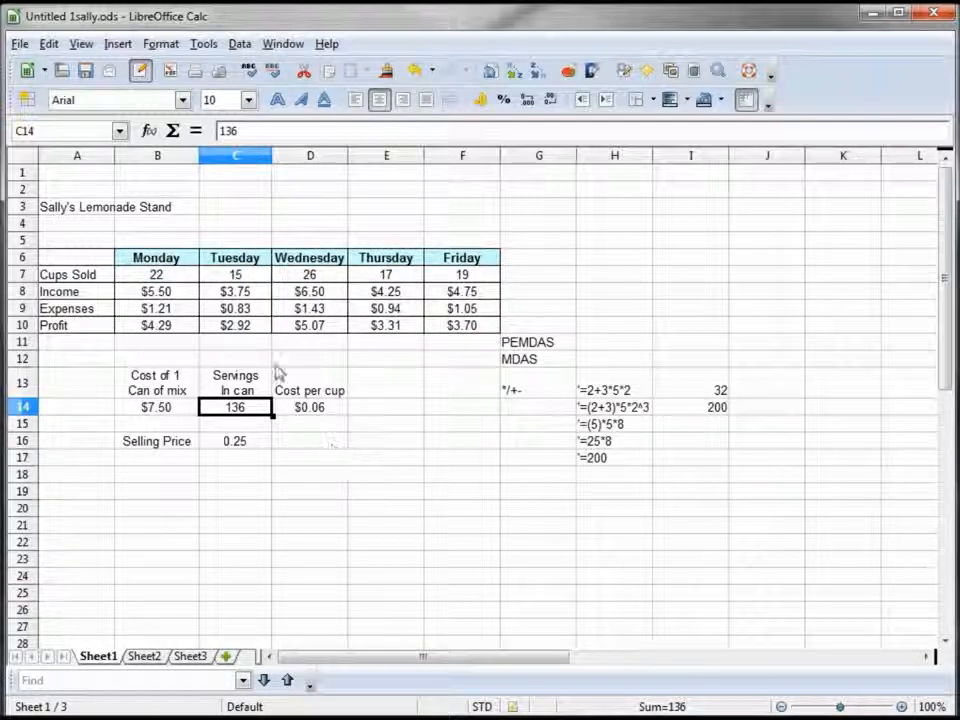
# Merge and center the title "Sally's Lemonade Stand" across A3:F3.
pyautogui.moveTo(51, 214); pyautogui.dragTo(455, 214)
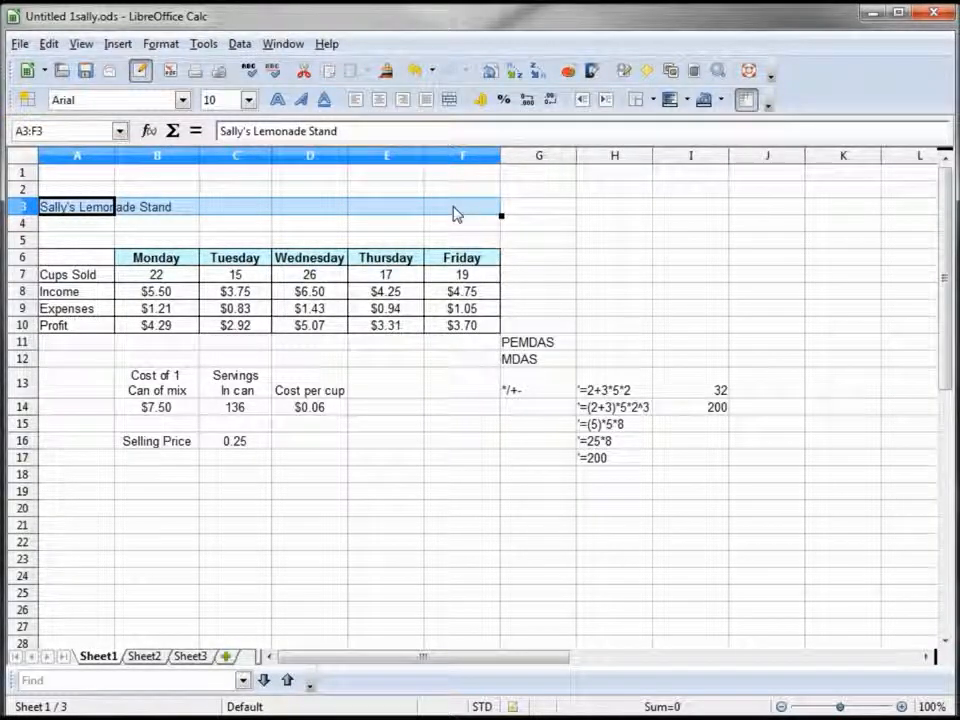
pyautogui.click(449, 104)
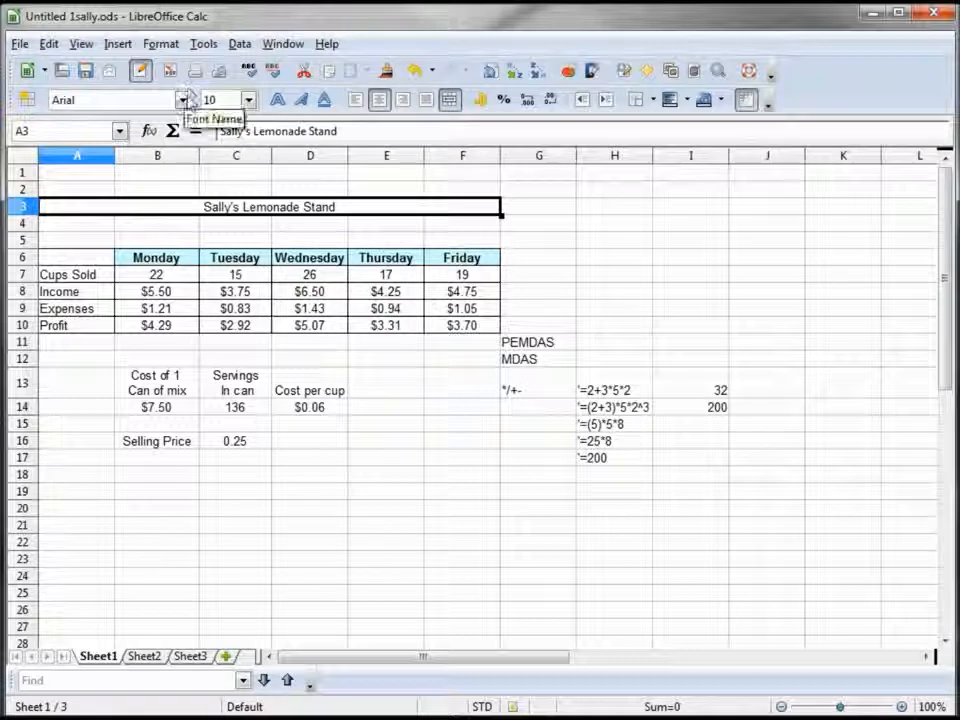
# Format the title "Sally's Lemonade Stand" in bold Kristen ITC at size 15.
pyautogui.click(183, 100)
pyautogui.moveTo(345, 140); pyautogui.dragTo(351, 249)
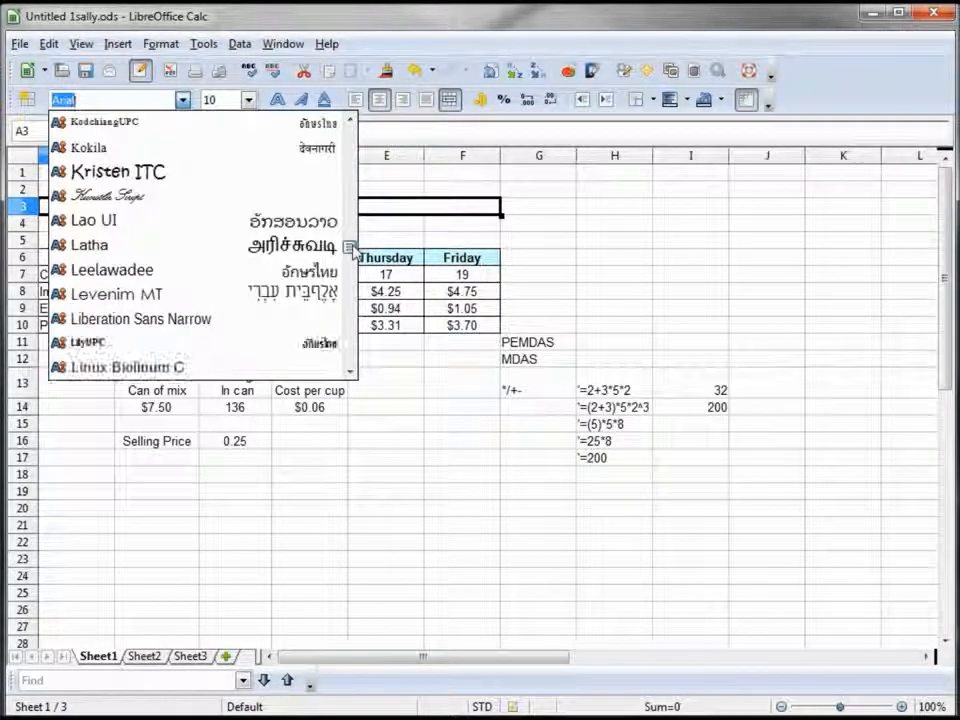
pyautogui.click(133, 175)
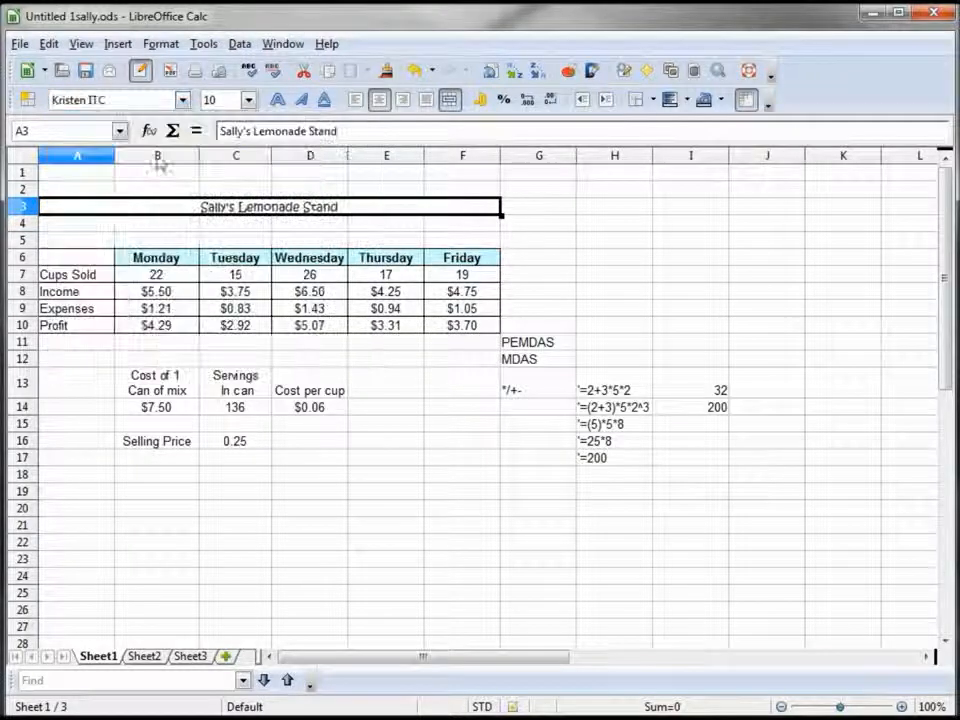
pyautogui.click(249, 100)
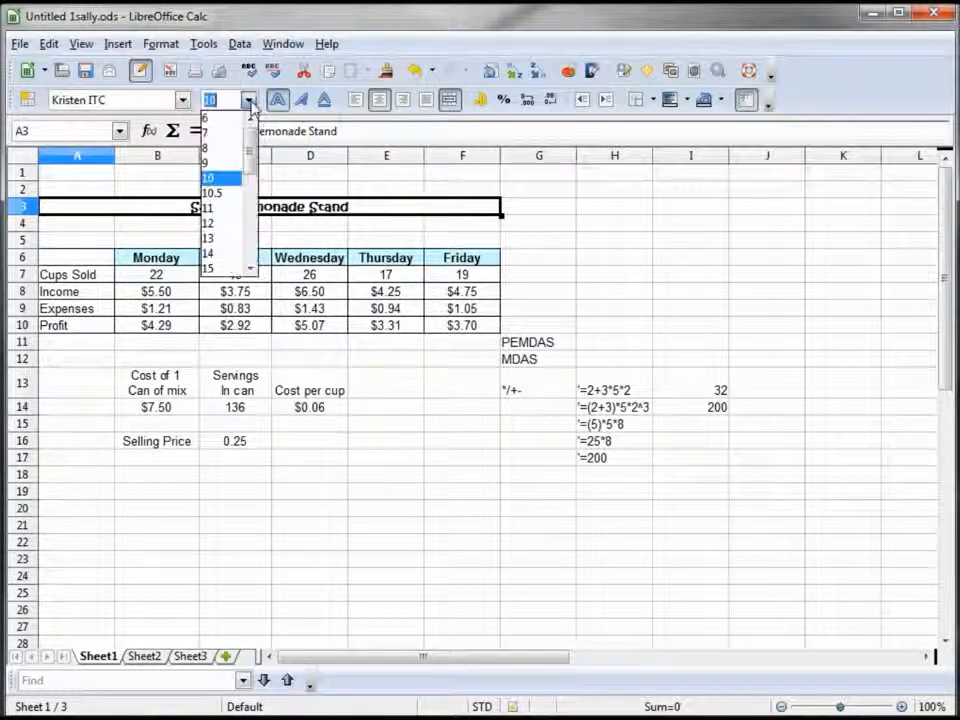
pyautogui.click(207, 252)
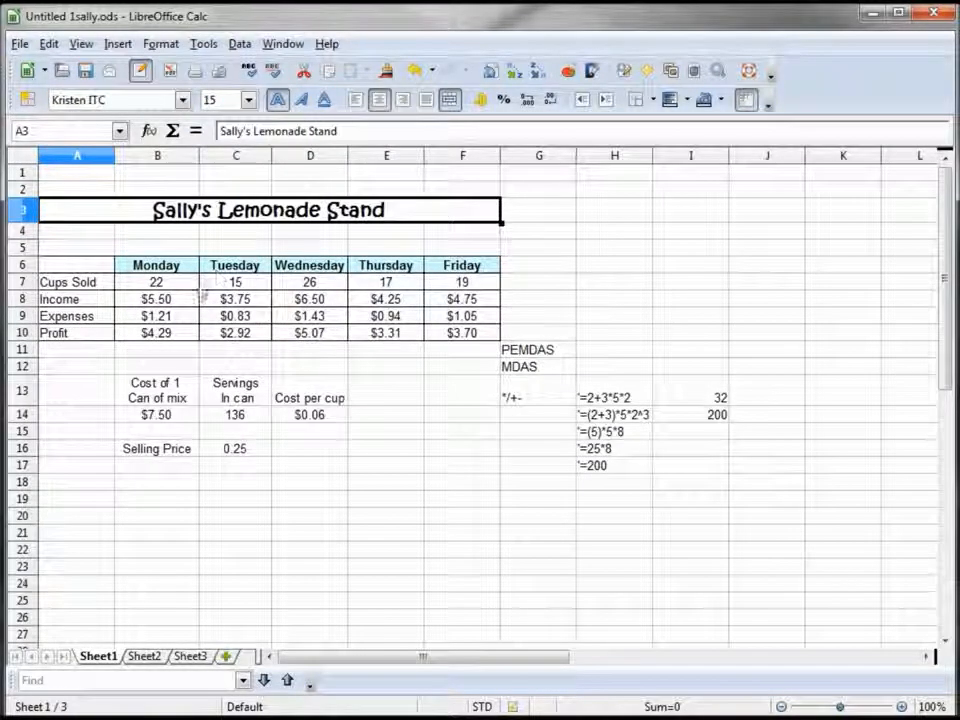
pyautogui.click(246, 234)
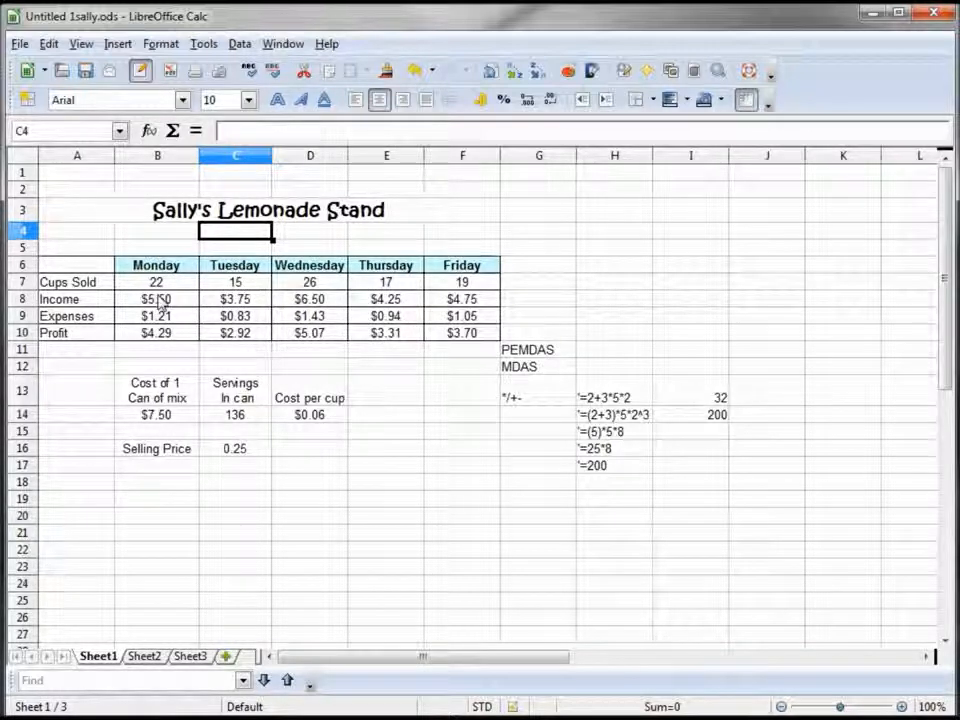
# Select the Income values in B8:F8 and switch the quick calculation for selected cells to Average.
pyautogui.moveTo(163, 305); pyautogui.dragTo(447, 312)
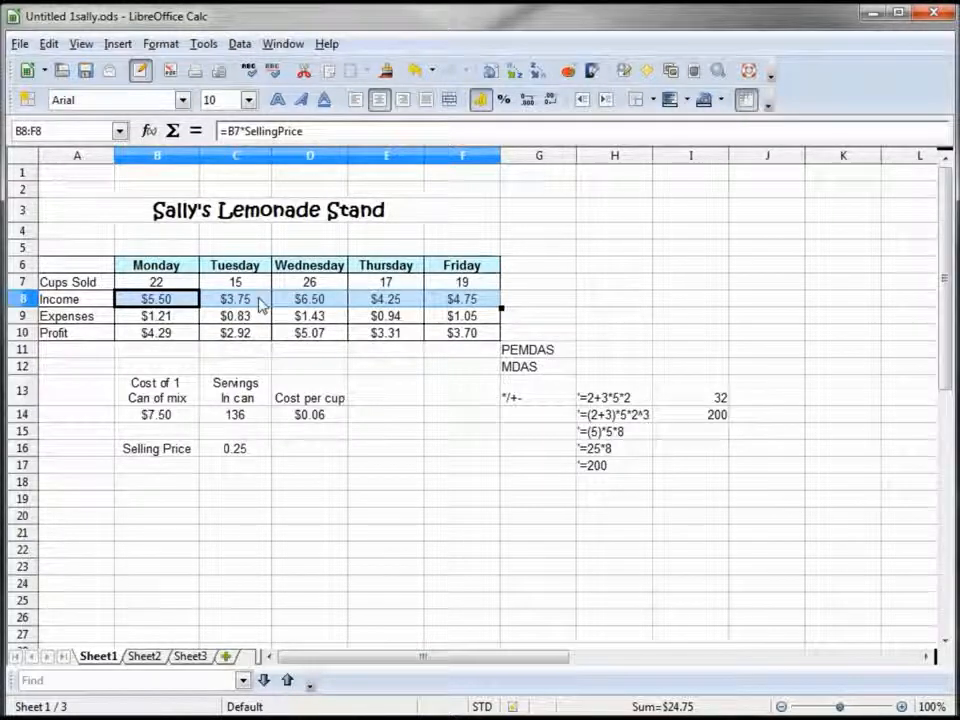
pyautogui.click(390, 300)
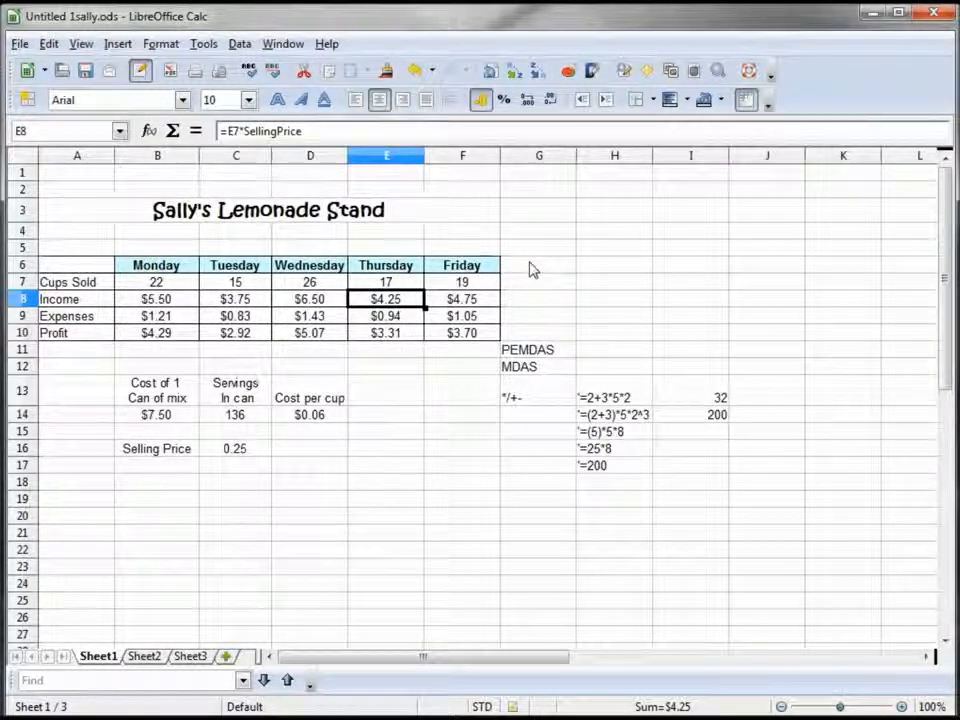
pyautogui.moveTo(160, 299); pyautogui.dragTo(458, 303)
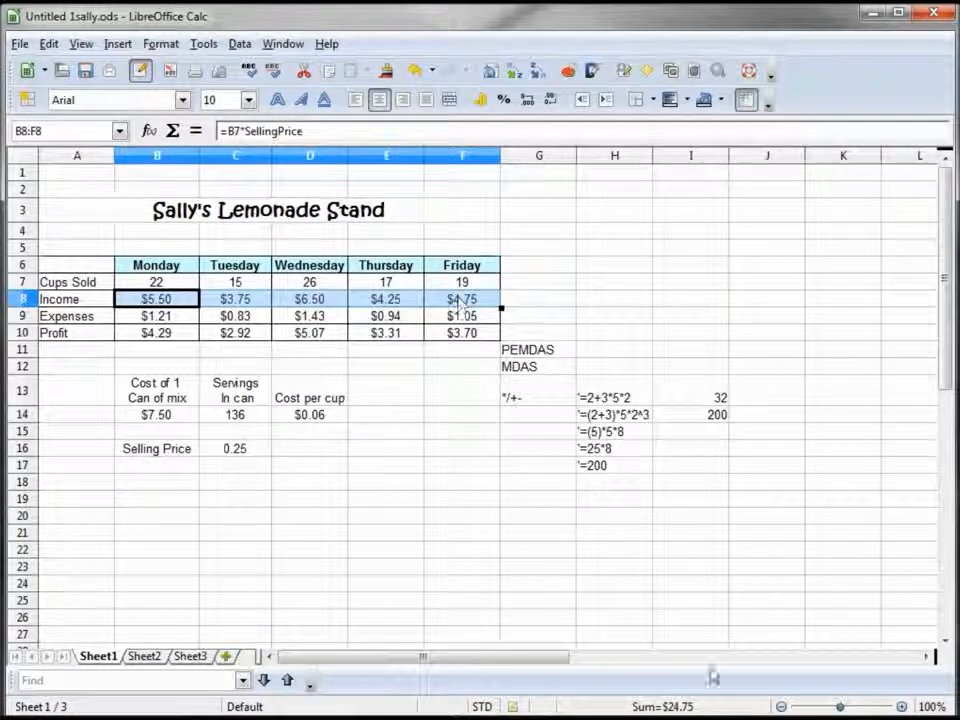
pyautogui.rightClick(675, 707)
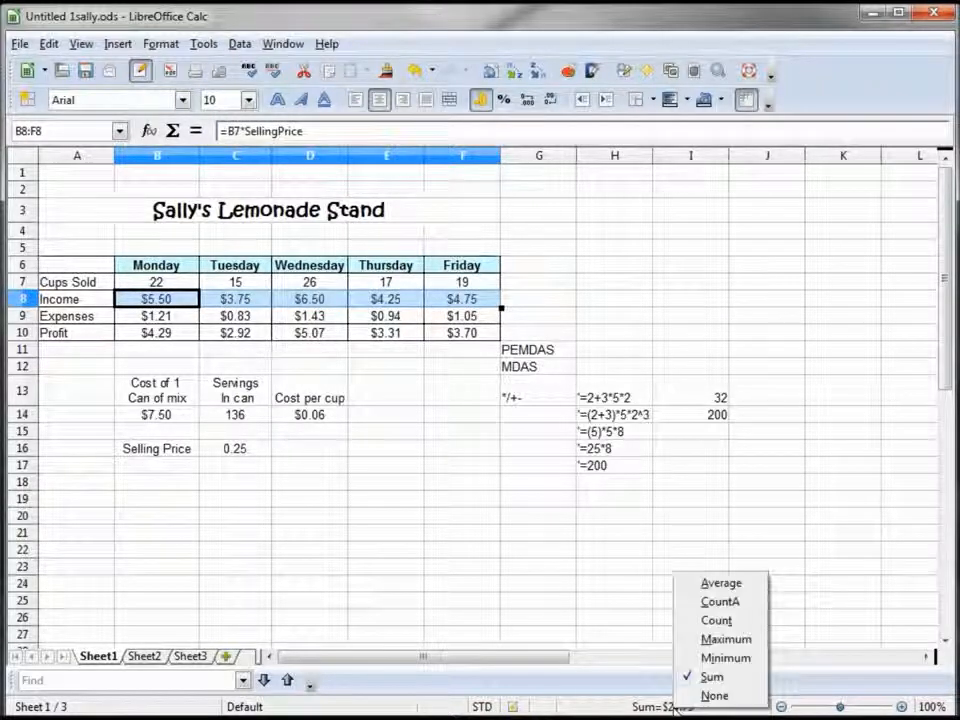
pyautogui.click(716, 584)
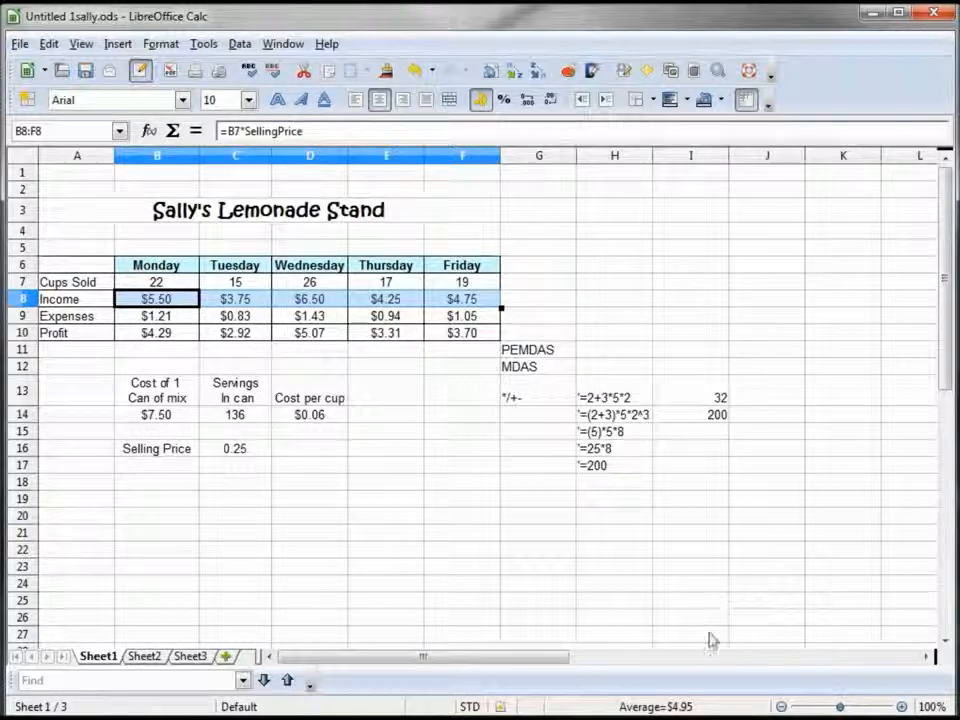
# Select the Cups Sold values in B7:F7 and switch the quick calculation to Maximum, ending with Sum.
pyautogui.click(166, 282)
pyautogui.moveTo(211, 282); pyautogui.dragTo(462, 290)
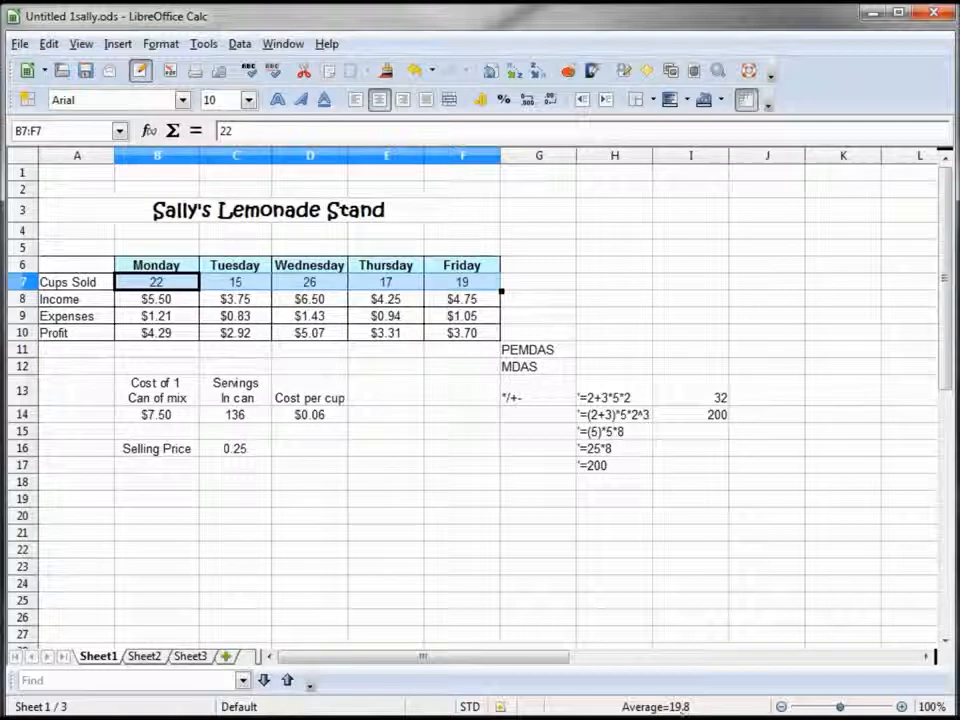
pyautogui.rightClick(690, 706)
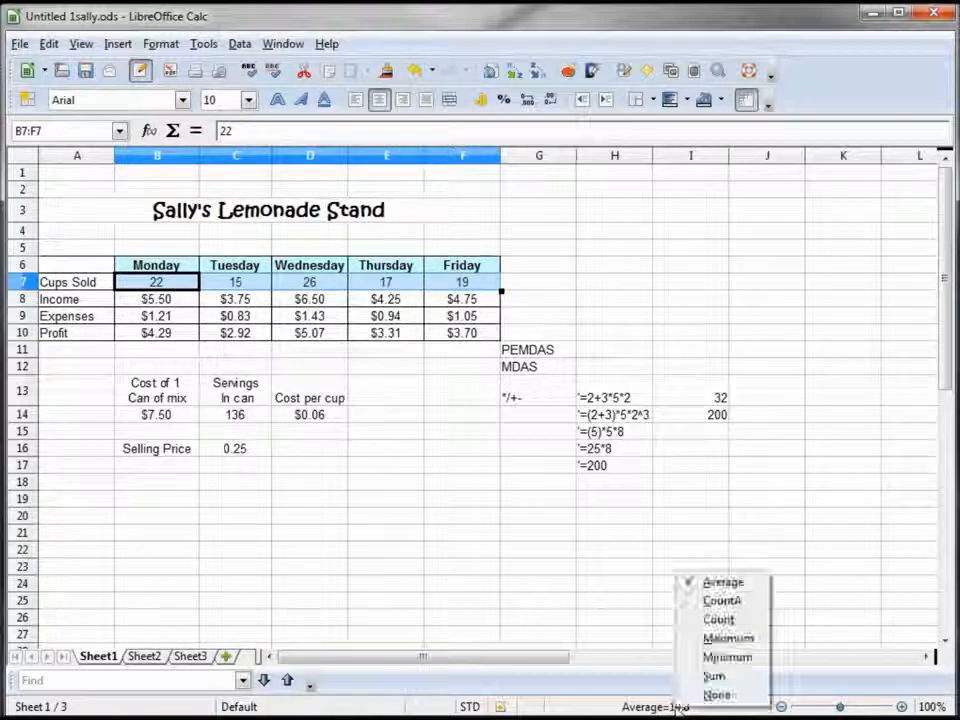
pyautogui.click(726, 640)
pyautogui.rightClick(671, 706)
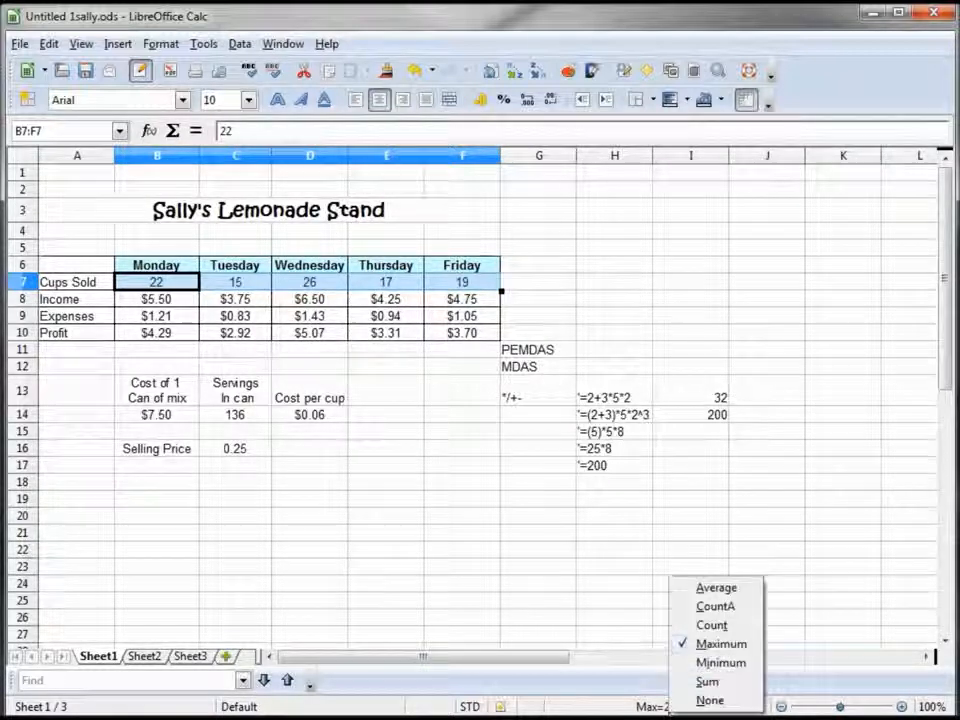
pyautogui.click(712, 686)
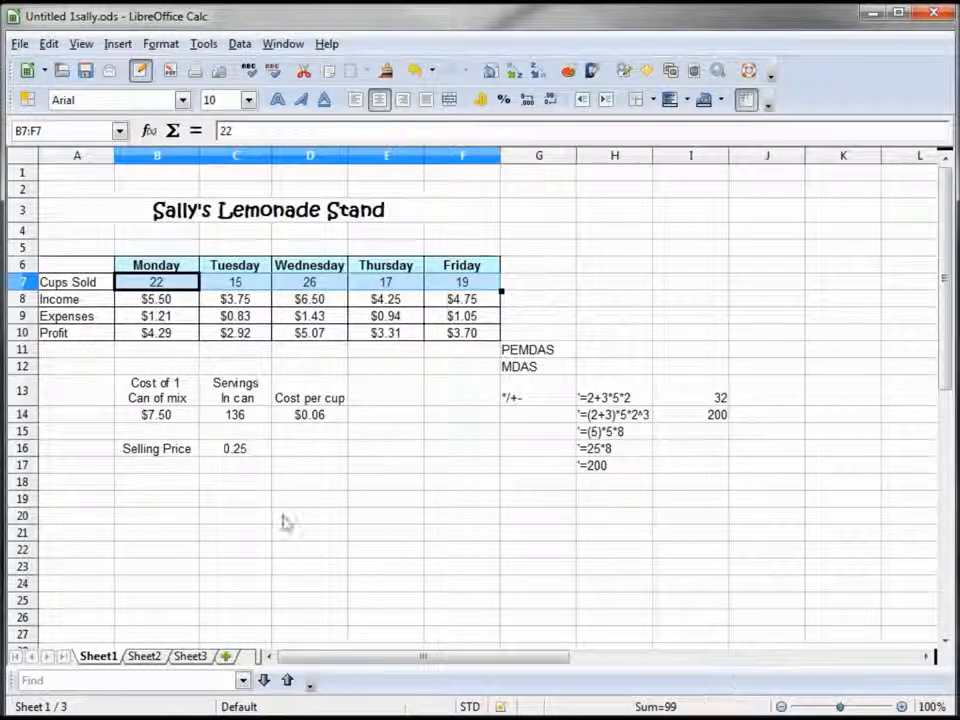
# Enter the heading "Average" in G6, beside the Friday heading.
pyautogui.click(541, 286)
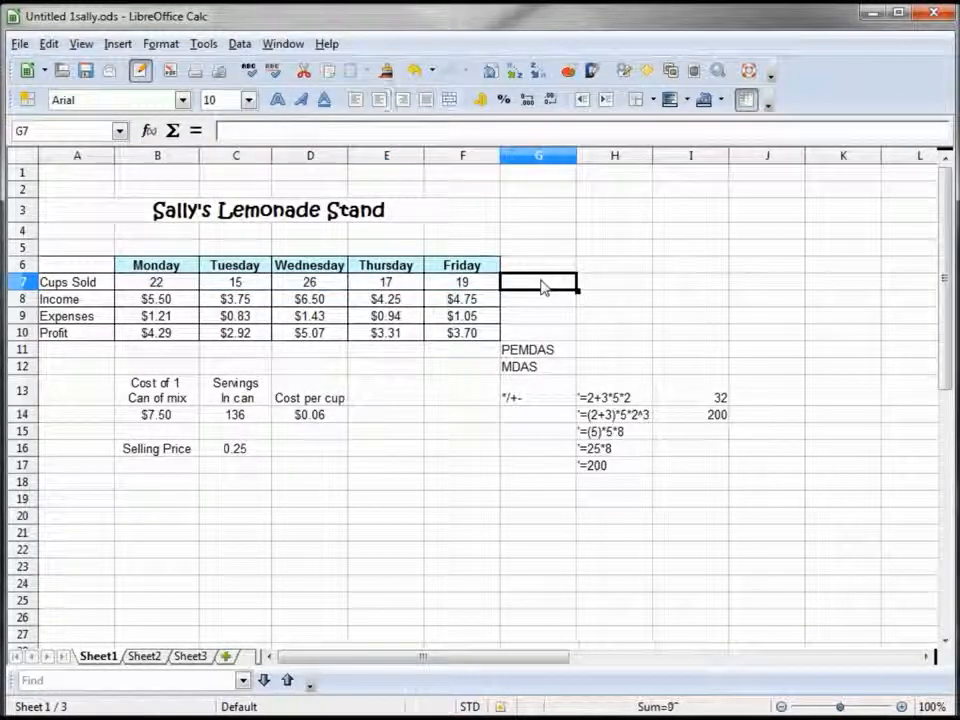
pyautogui.click(539, 268)
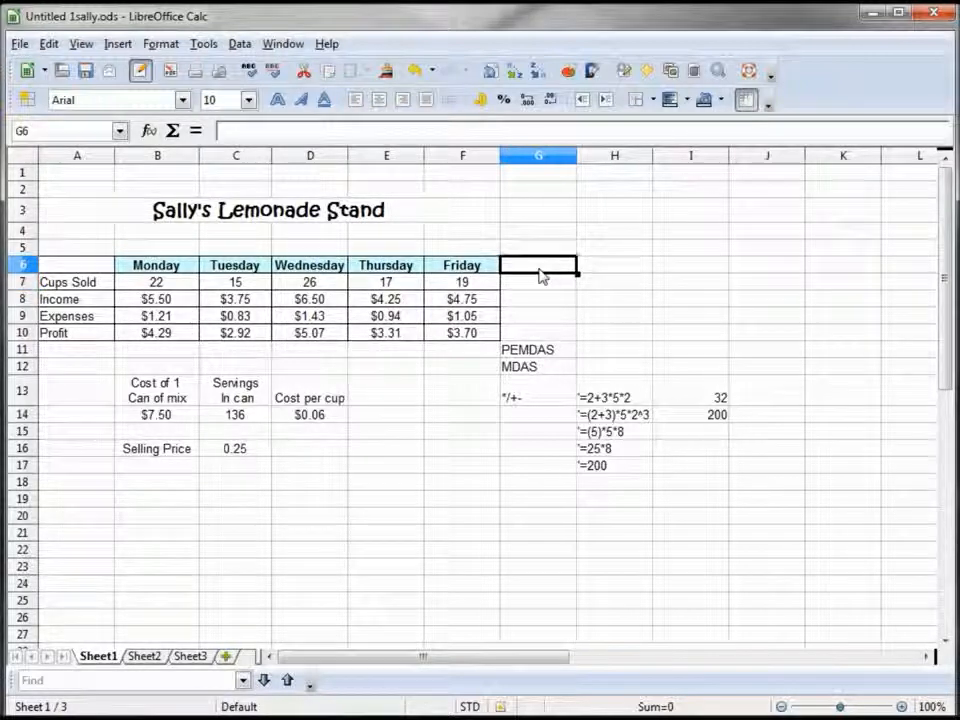
pyautogui.write('Ave')
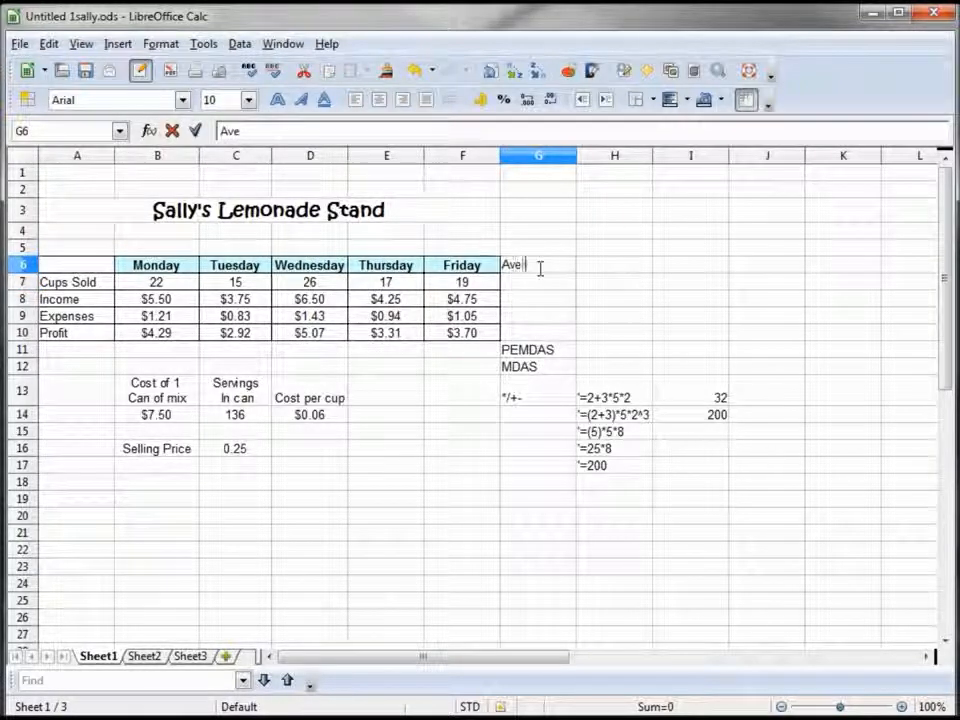
pyautogui.write('rage')
pyautogui.press('Return')
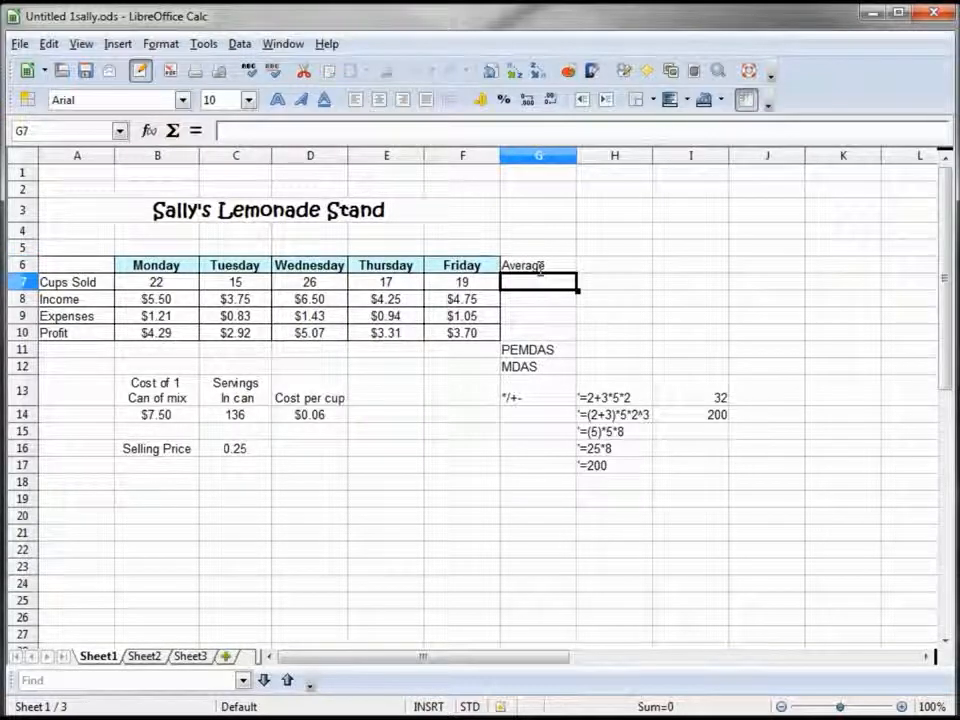
# Enter =AVERAGE(B7:F7) in G7 to average the Cups Sold row, and slightly widen column G.
pyautogui.write('=A')
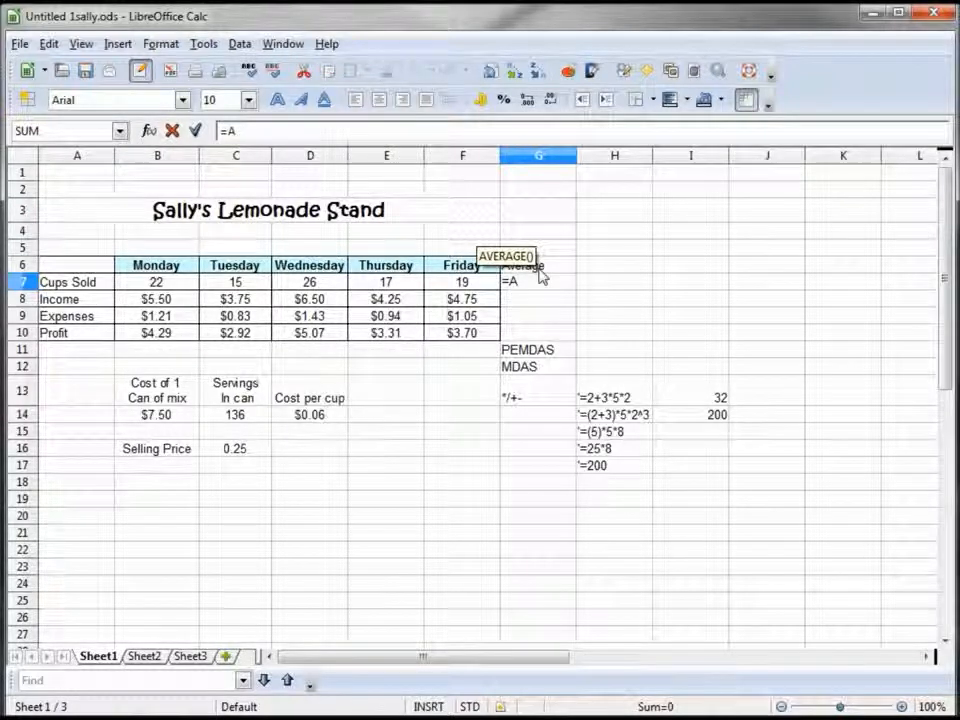
pyautogui.press('Return')
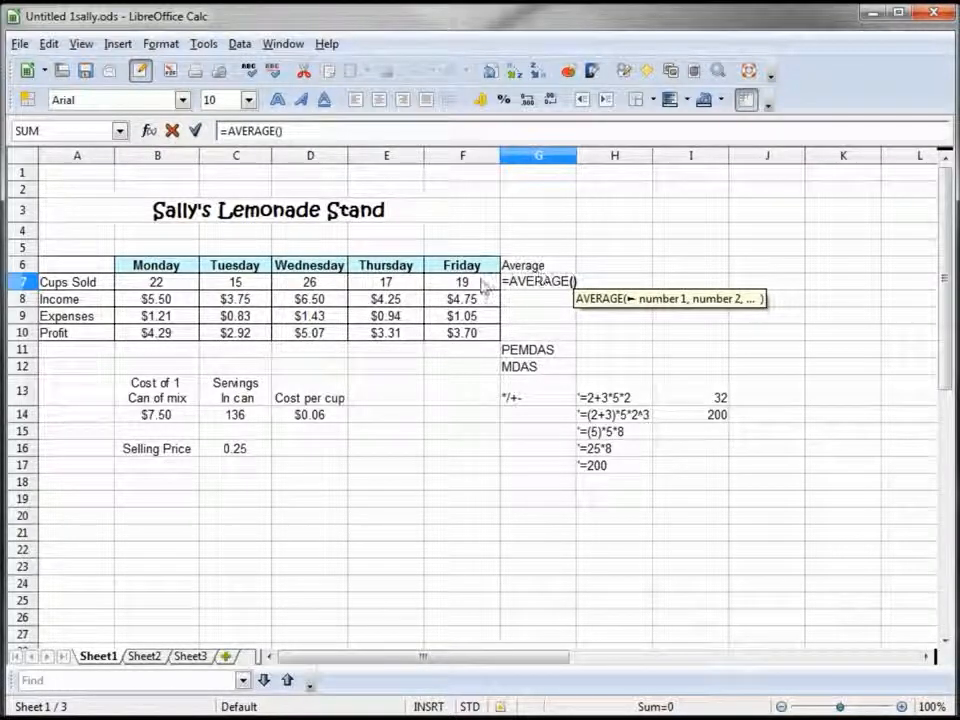
pyautogui.moveTo(465, 282); pyautogui.dragTo(178, 283)
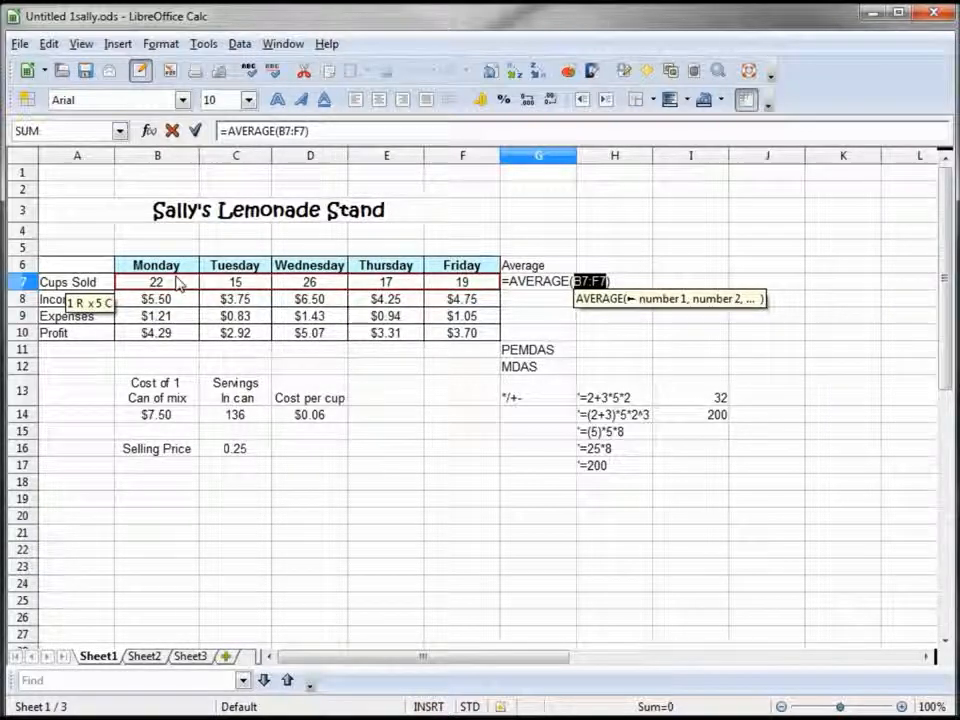
pyautogui.press('Return')
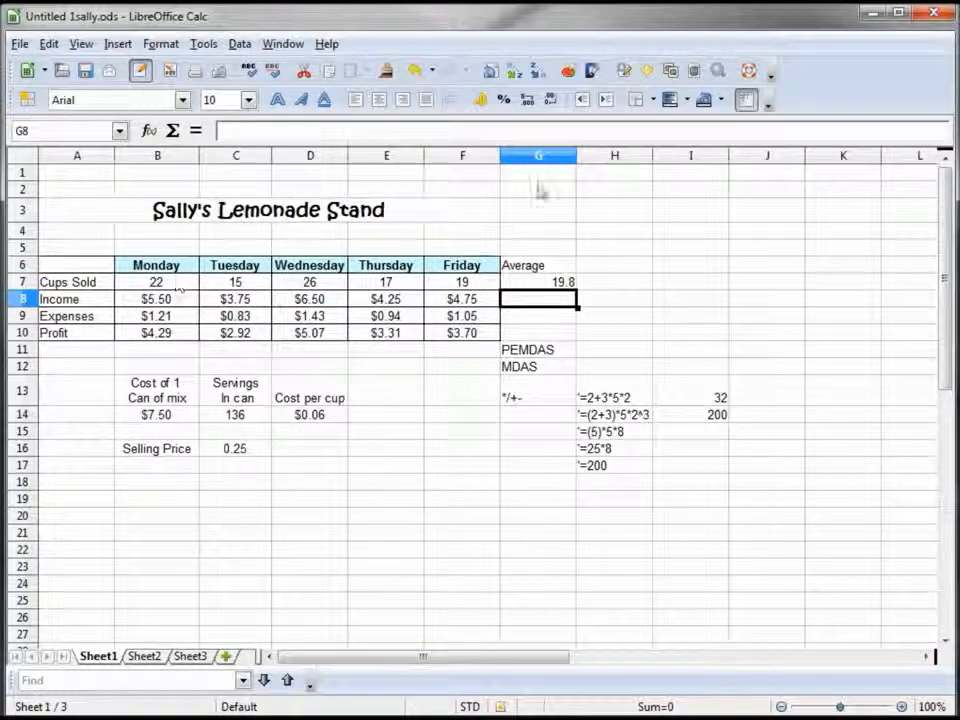
pyautogui.moveTo(580, 156); pyautogui.dragTo(590, 156)
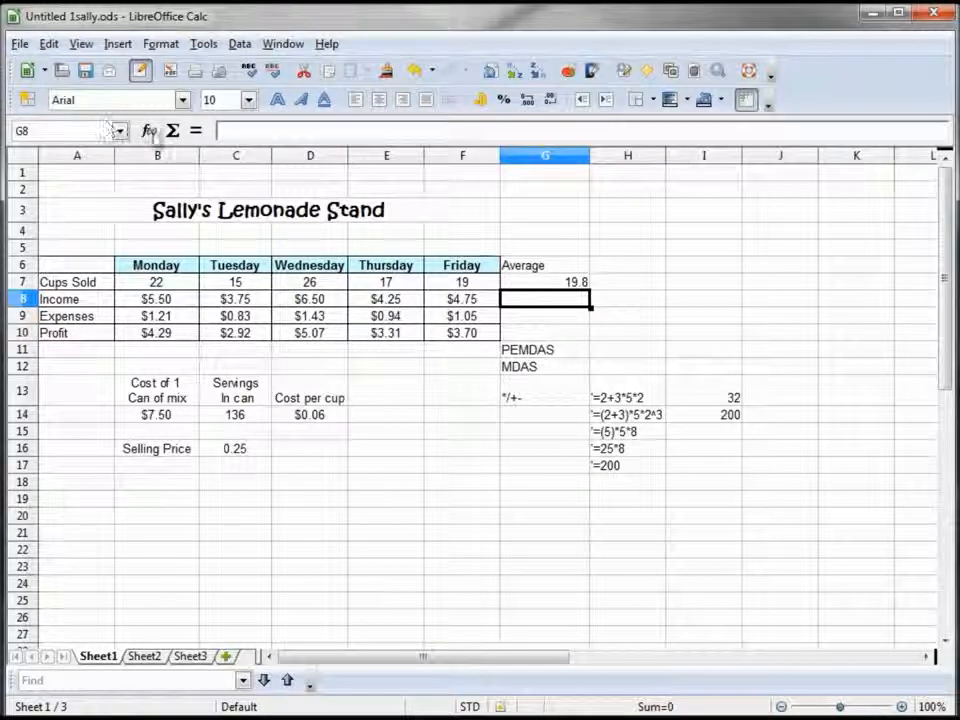
# Open the Function Wizard for G8 and look through the functions in the Mathematical category.
pyautogui.click(149, 131)
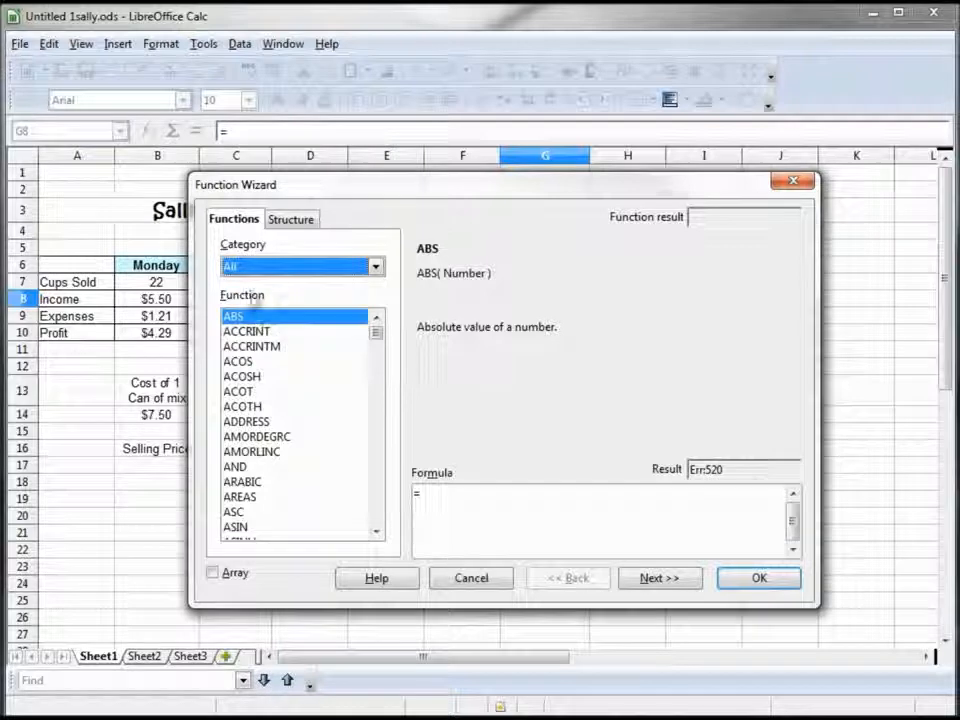
pyautogui.click(375, 266)
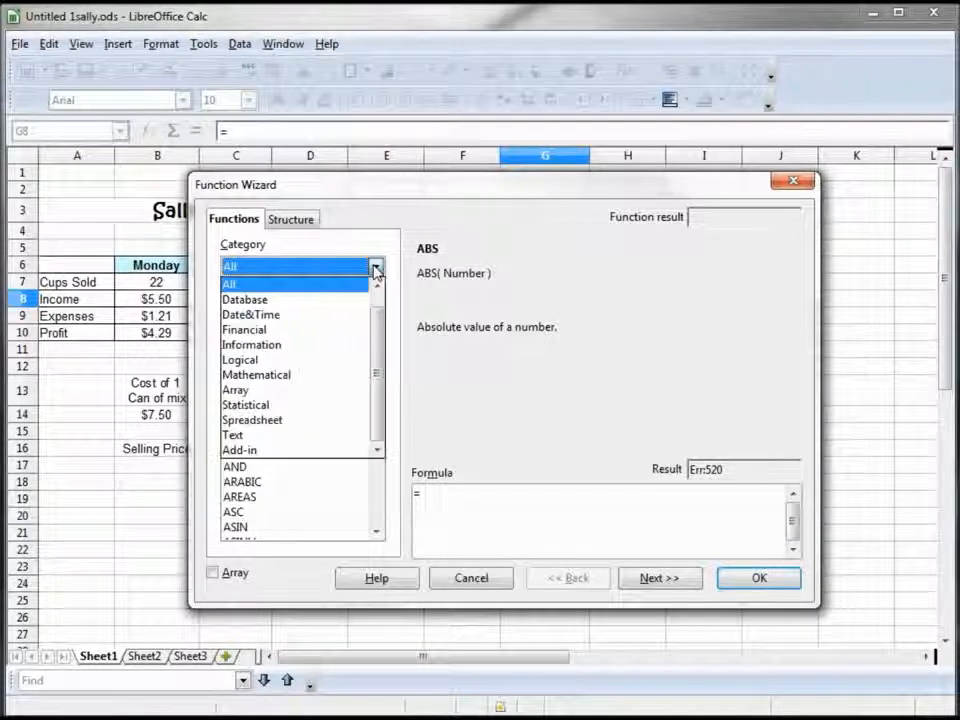
pyautogui.click(257, 377)
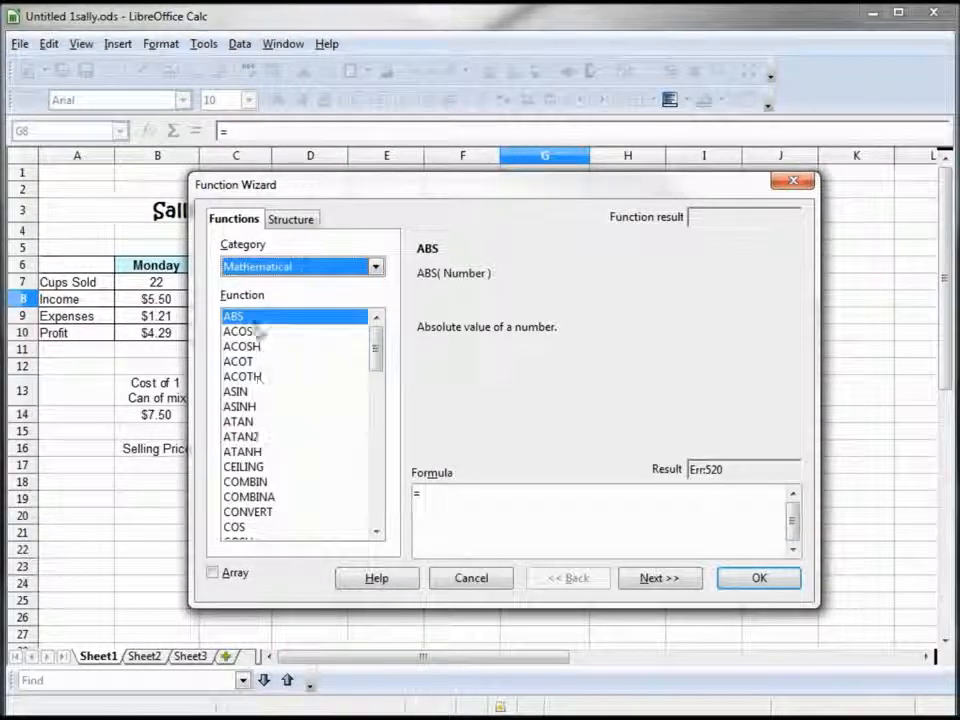
pyautogui.moveTo(377, 325); pyautogui.dragTo(380, 348)
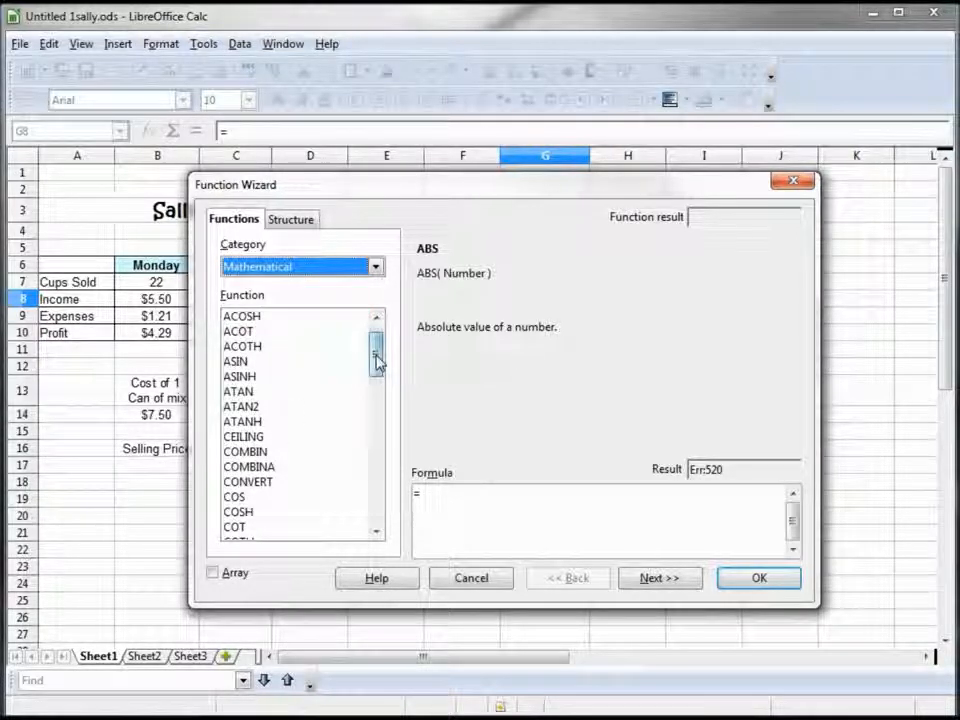
pyautogui.moveTo(377, 360); pyautogui.dragTo(399, 285)
# View the functions in the Spreadsheet and Date&Time categories, then list all functions again.
pyautogui.click(377, 267)
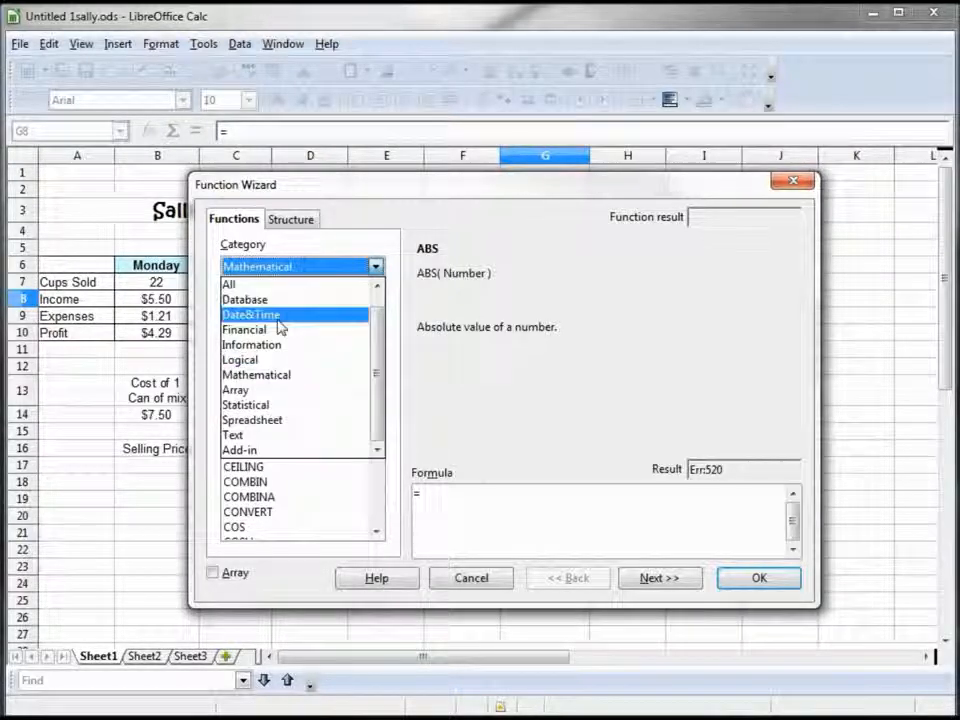
pyautogui.click(252, 420)
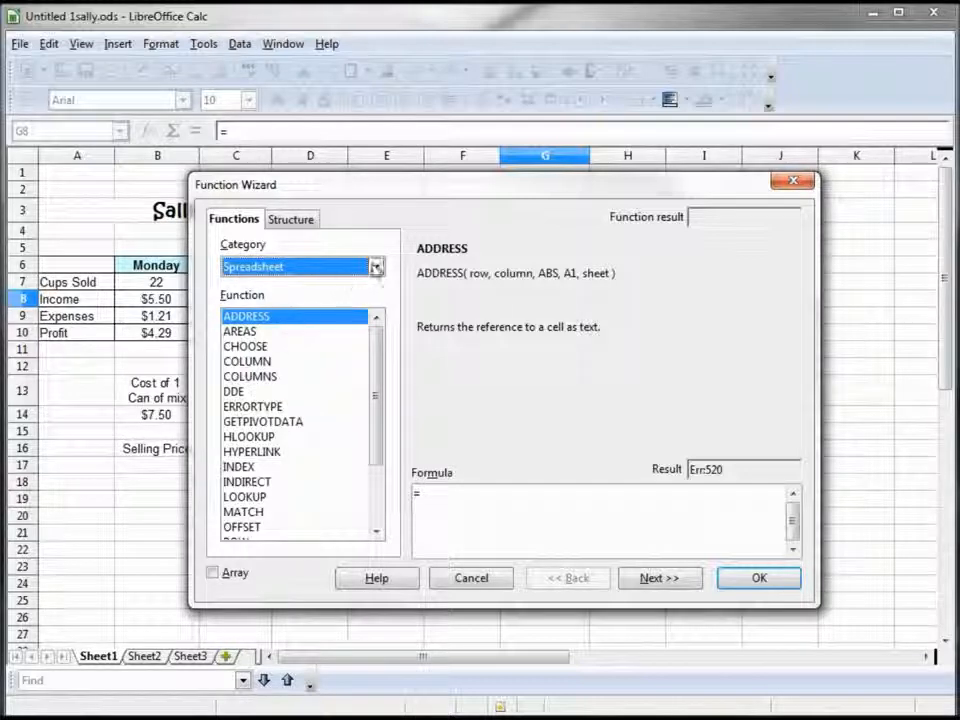
pyautogui.click(376, 266)
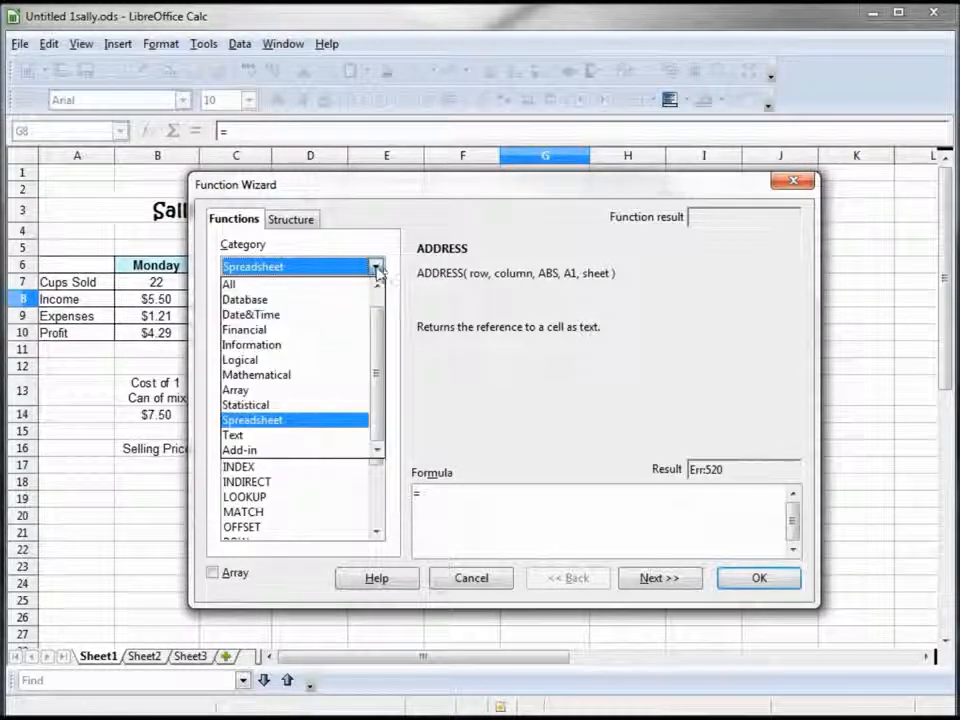
pyautogui.click(268, 314)
pyautogui.click(376, 266)
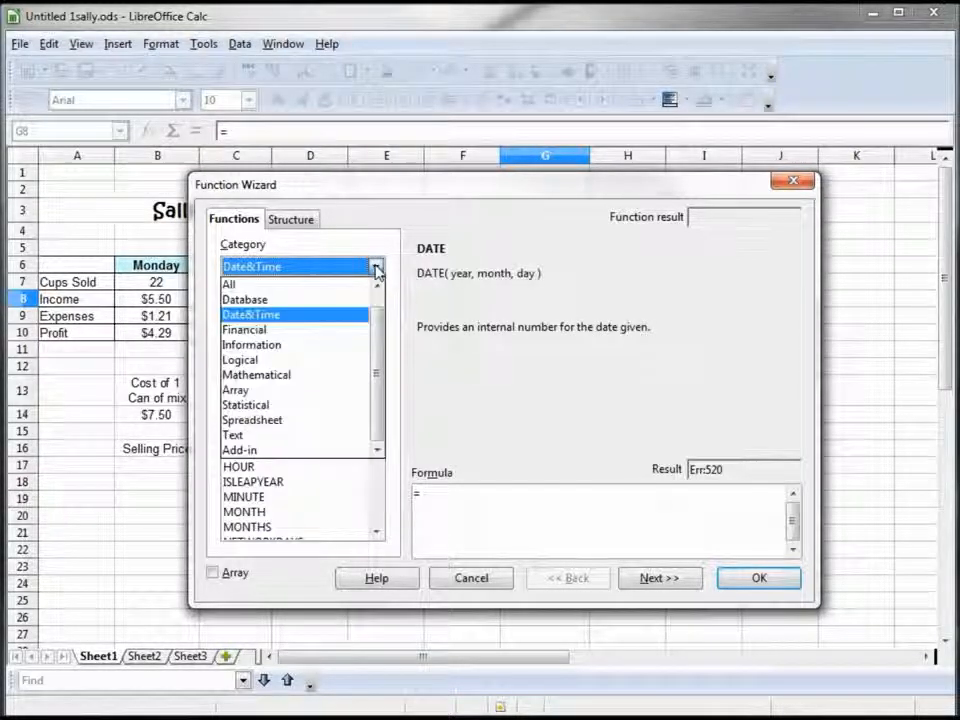
pyautogui.click(291, 284)
# Look through the Financial functions, check the formula structure view, and close the Function Wizard without inserting a function.
pyautogui.click(374, 267)
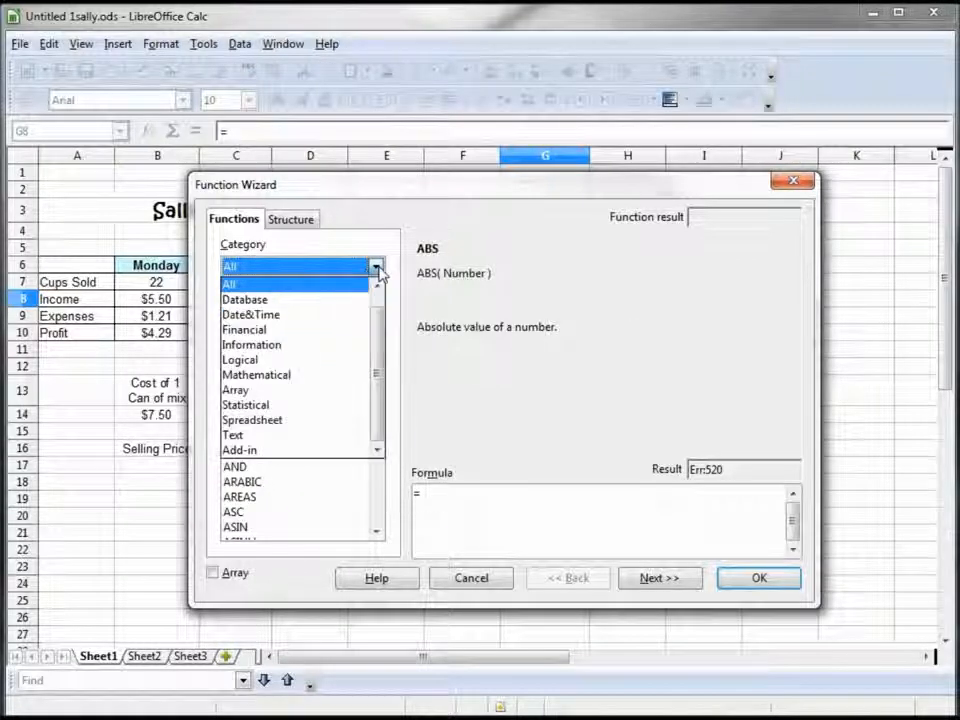
pyautogui.click(290, 328)
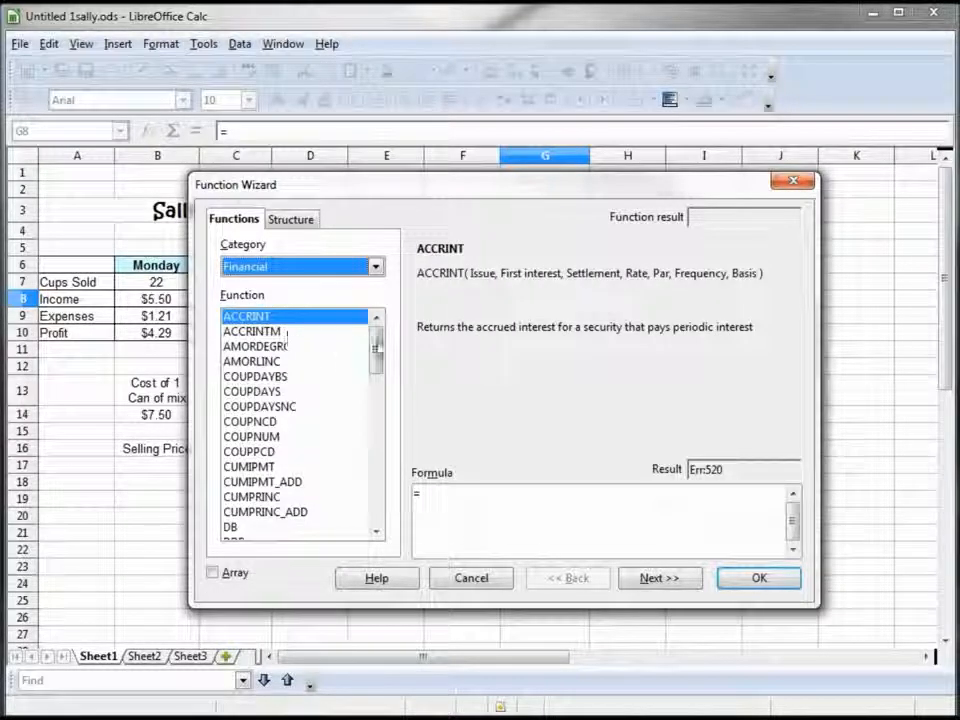
pyautogui.moveTo(381, 349); pyautogui.dragTo(384, 507)
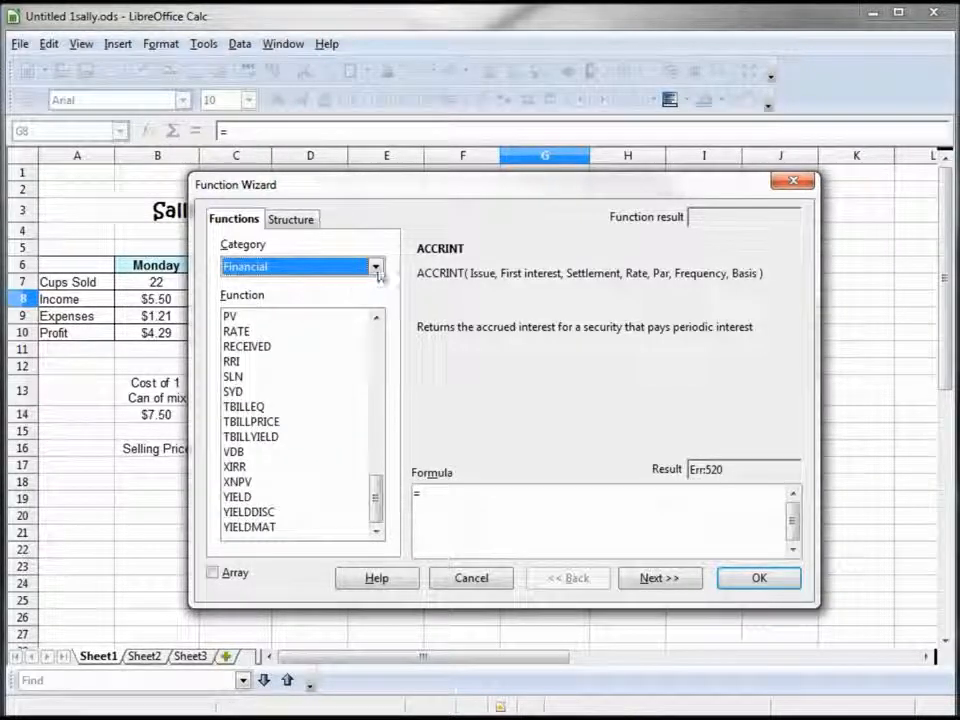
pyautogui.click(304, 222)
pyautogui.click(250, 222)
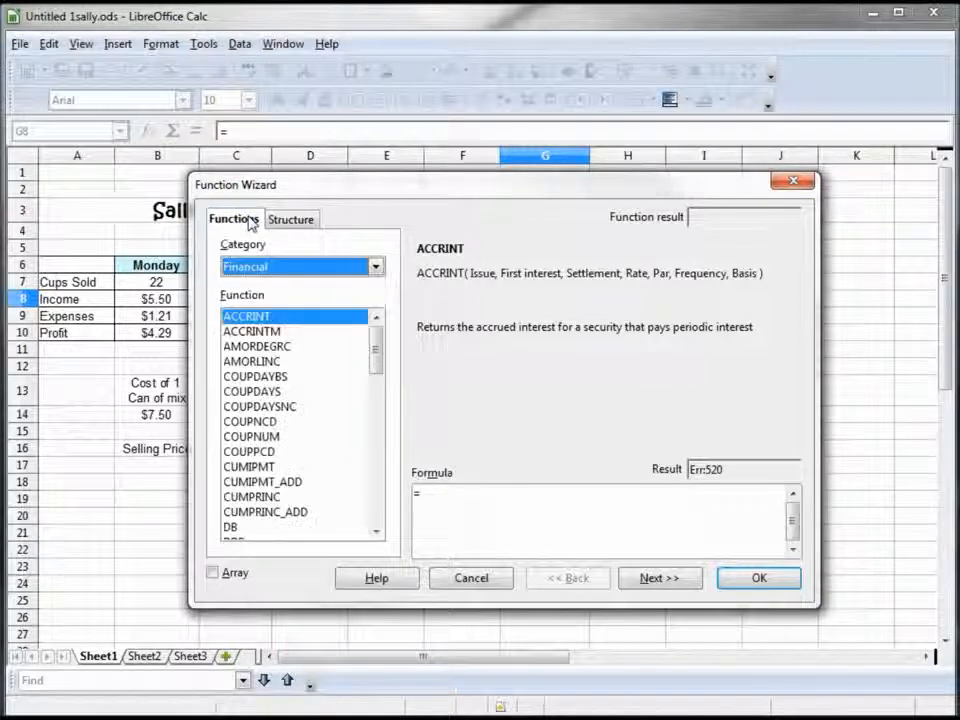
pyautogui.click(793, 181)
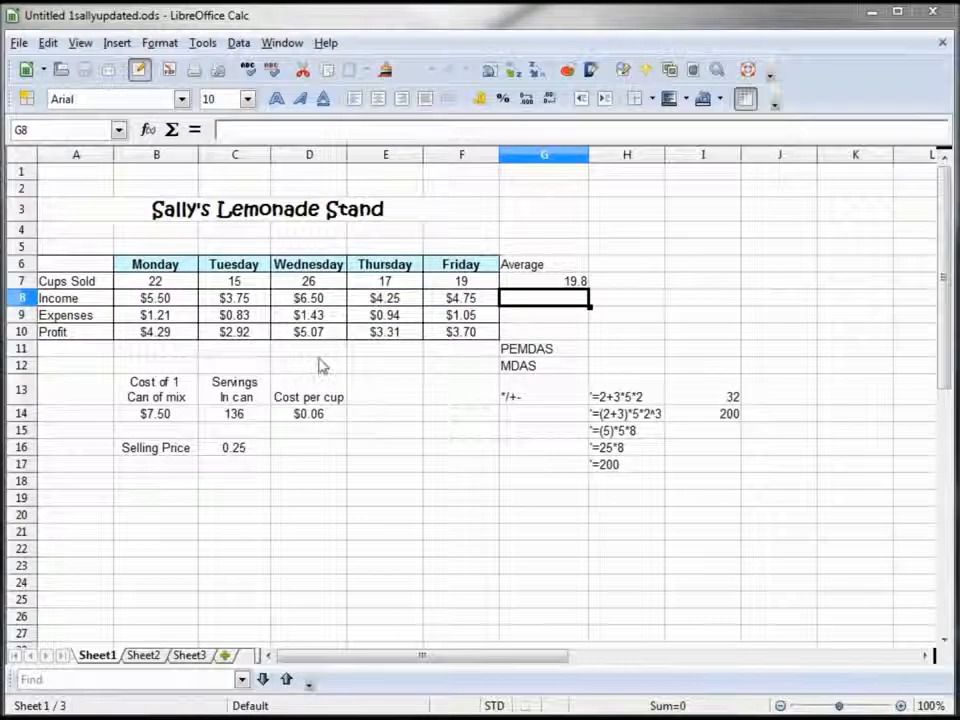
# Rotate the weekday headings in B6:F6 to a text orientation of 44 degrees.
pyautogui.moveTo(161, 267); pyautogui.dragTo(461, 272)
pyautogui.rightClick(461, 272)
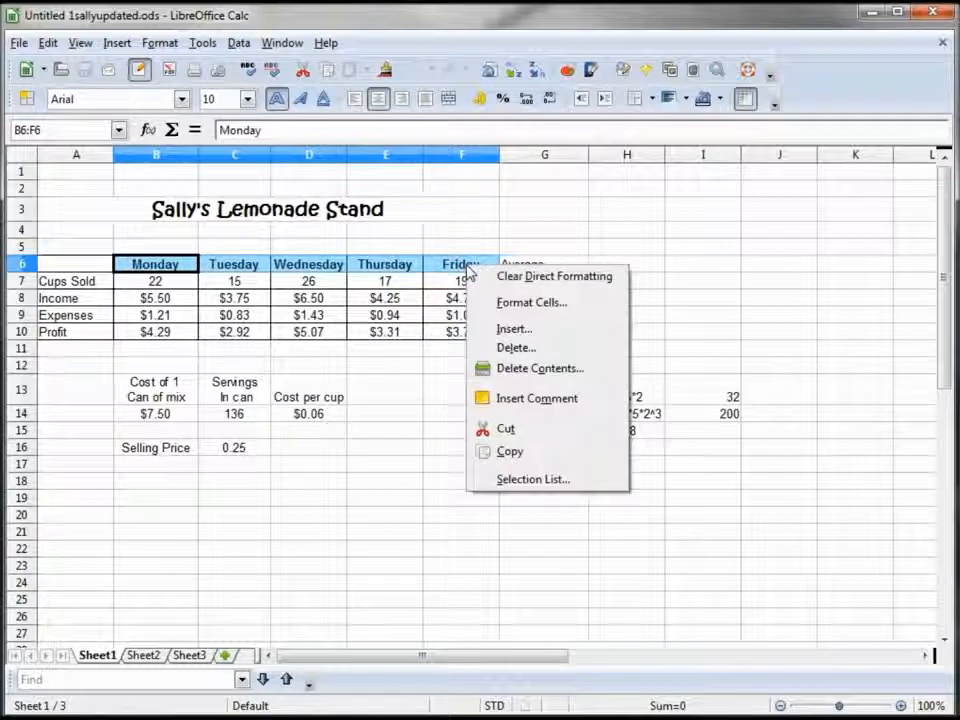
pyautogui.click(524, 305)
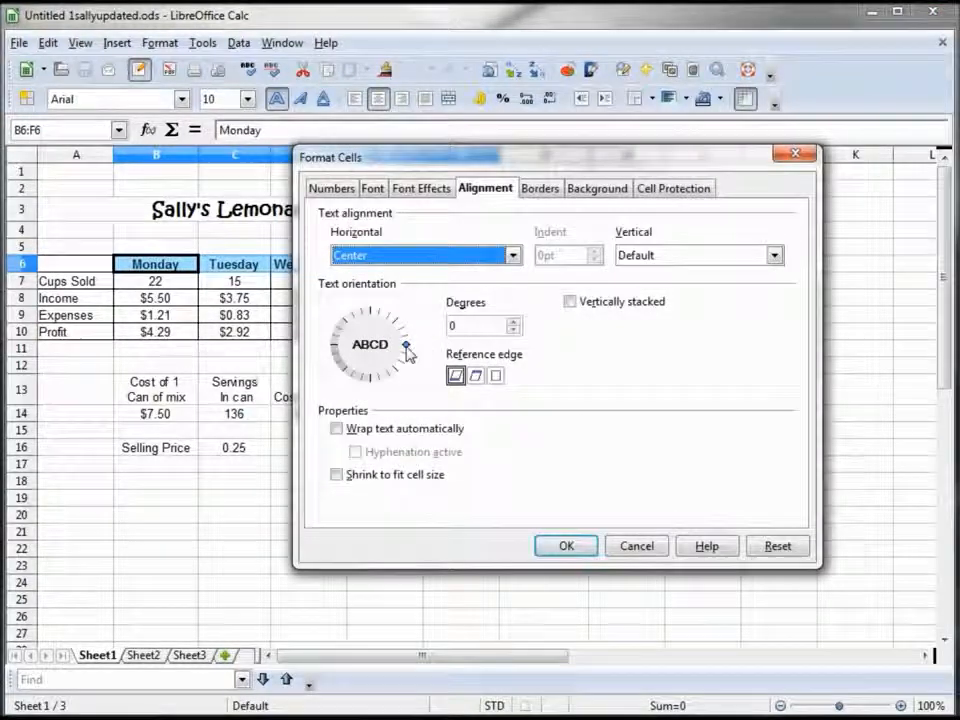
pyautogui.click(408, 340)
pyautogui.click(403, 322)
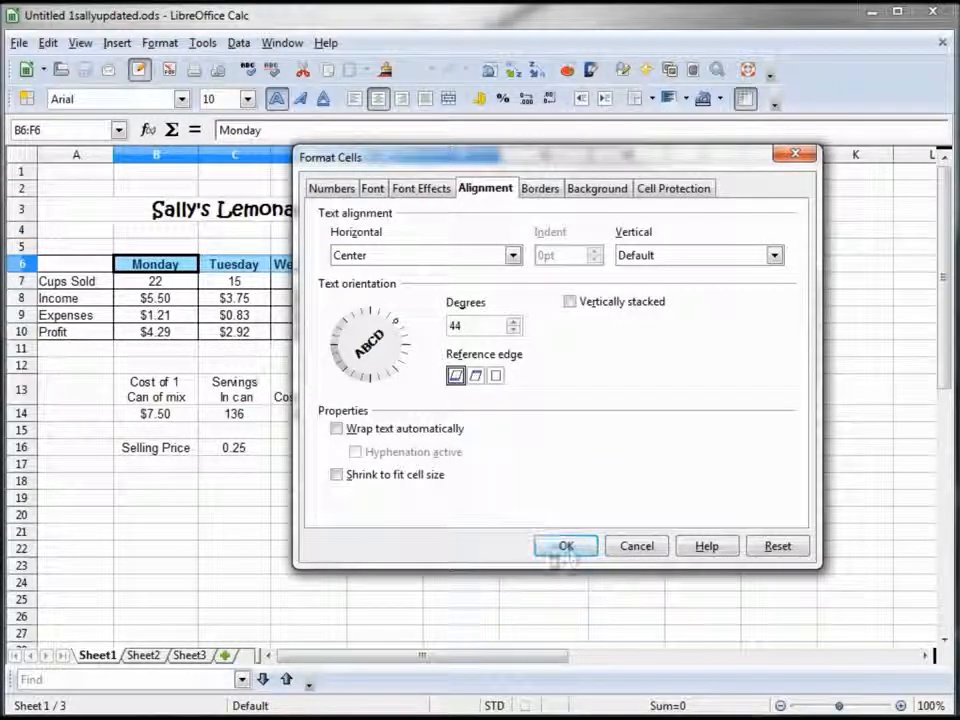
pyautogui.click(566, 549)
pyautogui.click(428, 487)
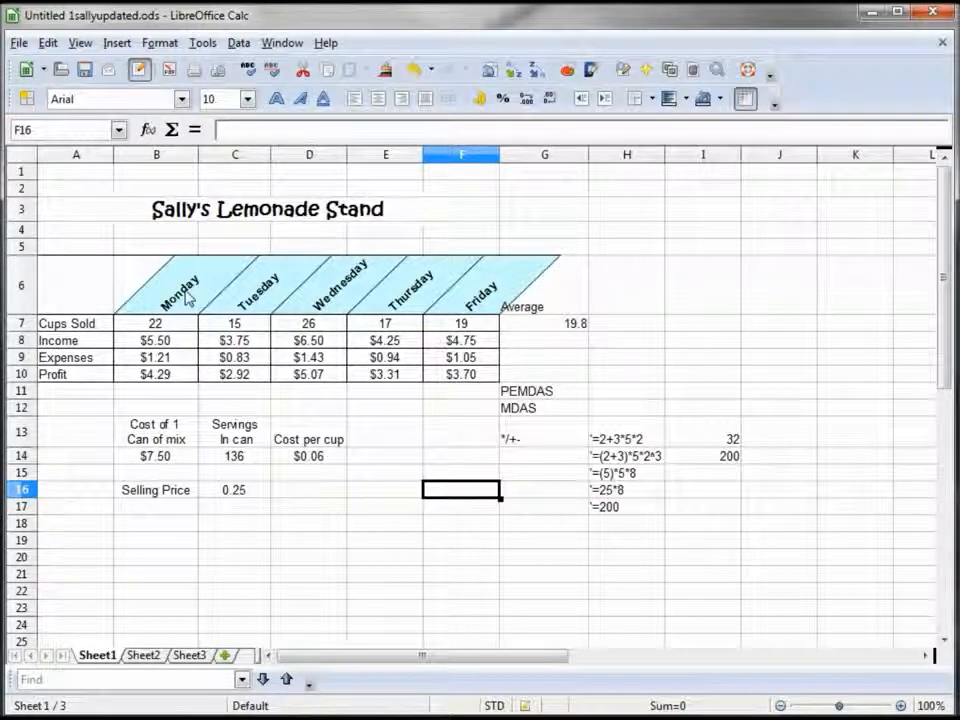
# Move the slanted weekday headings to B11:F11 below the table and set their reference edge to the upper cell border.
pyautogui.moveTo(186, 298); pyautogui.dragTo(422, 393)
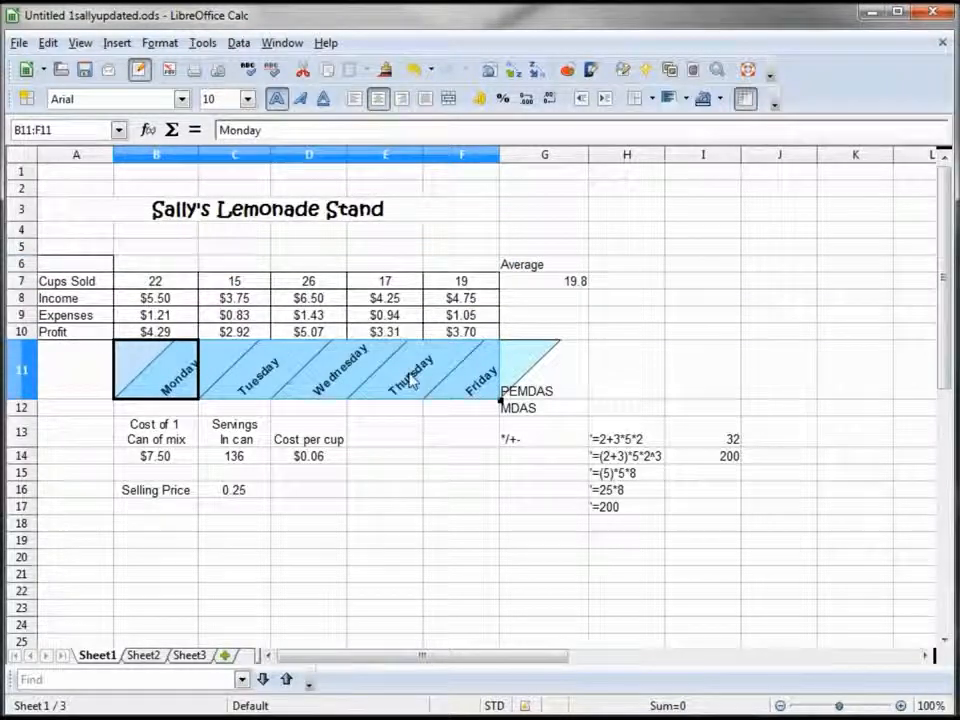
pyautogui.rightClick(344, 387)
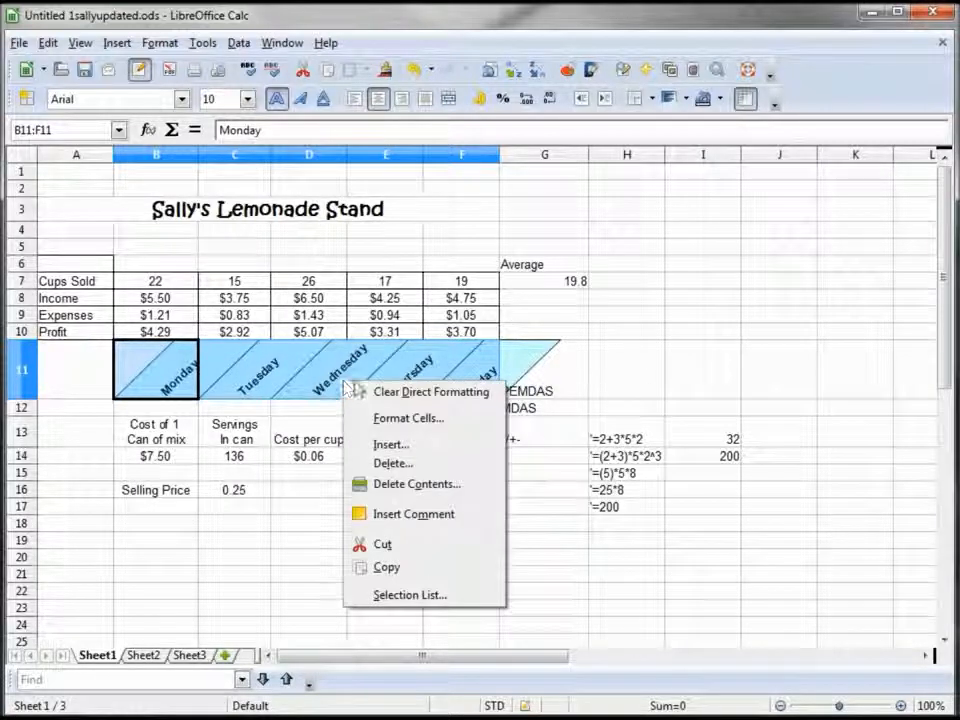
pyautogui.click(418, 424)
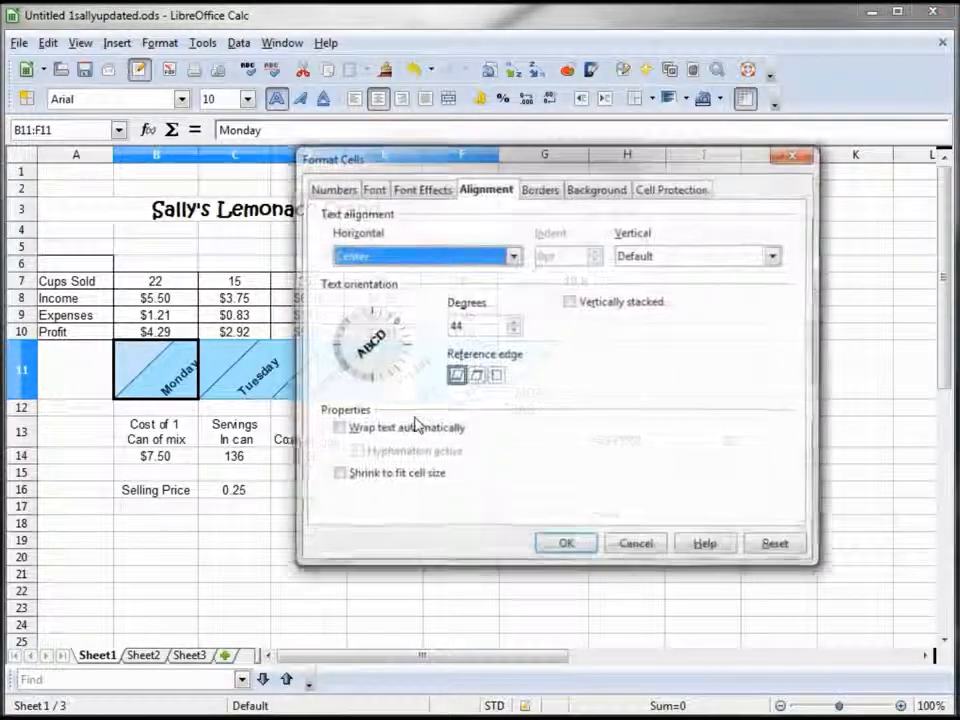
pyautogui.click(477, 378)
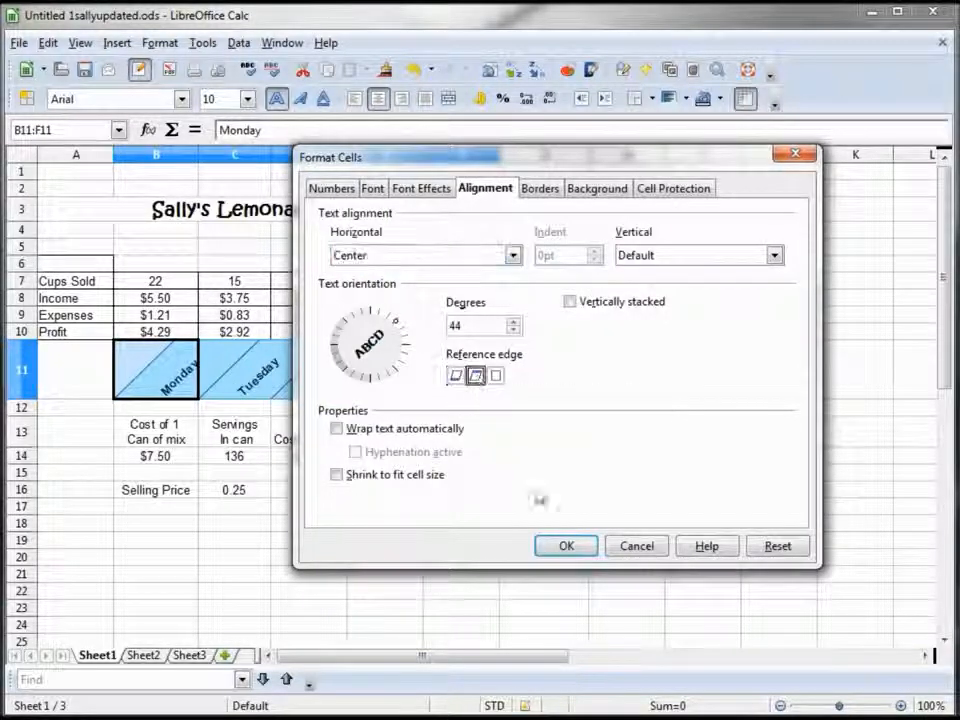
pyautogui.click(566, 546)
pyautogui.click(133, 424)
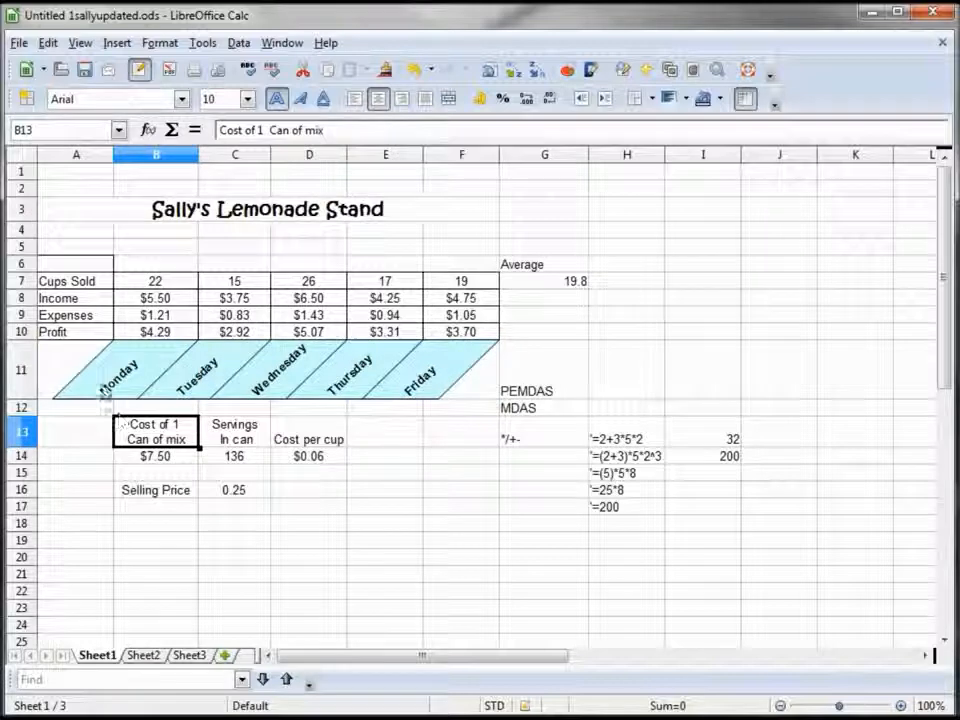
# Move the slanted weekday headings from B11:F11 back to B6:F6 above the table.
pyautogui.moveTo(122, 368); pyautogui.dragTo(454, 386)
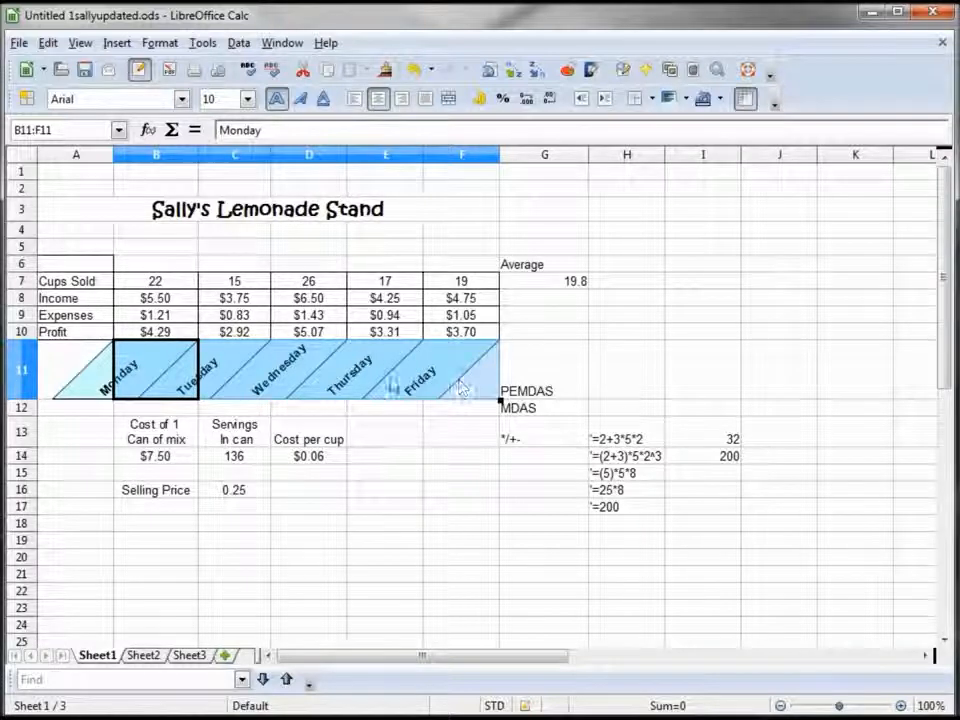
pyautogui.moveTo(367, 383); pyautogui.dragTo(403, 272)
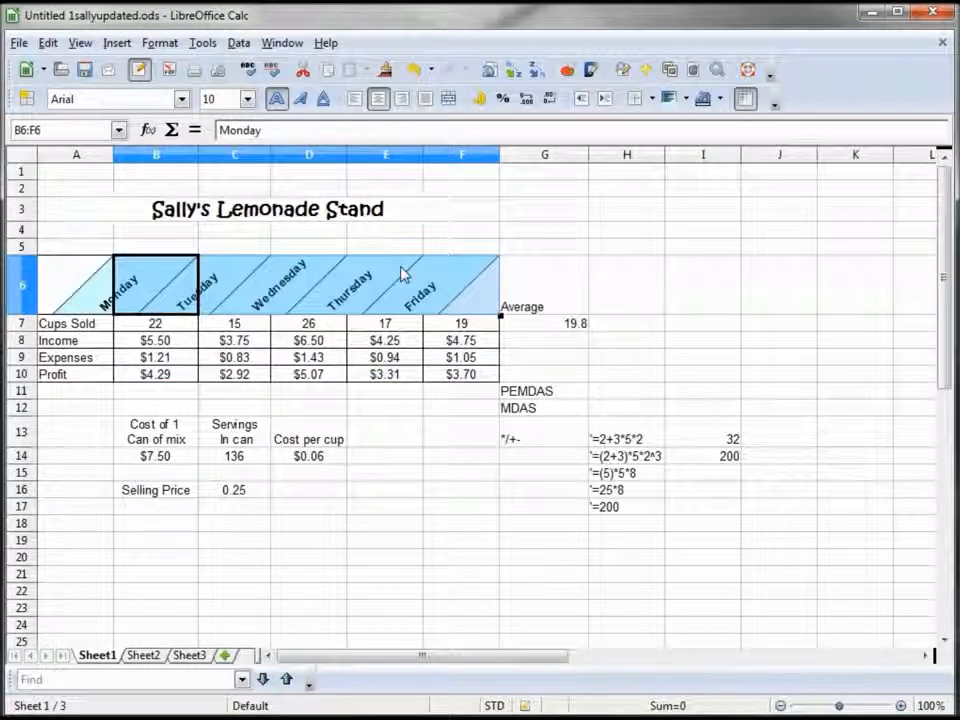
# Format the weekday headings in B6:F6 with vertically stacked text.
pyautogui.rightClick(413, 284)
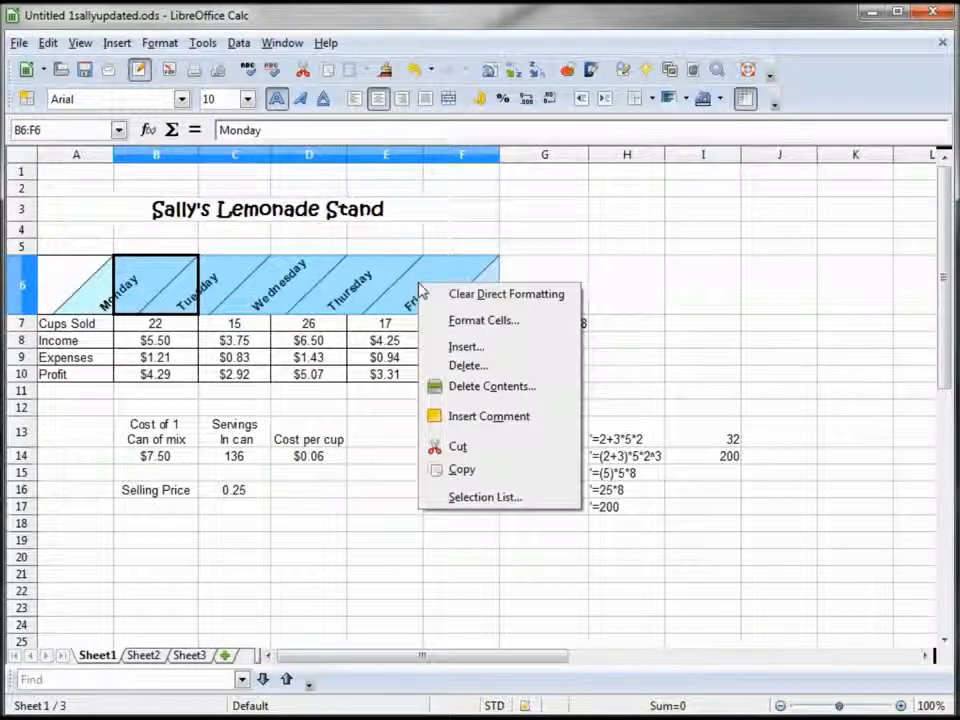
pyautogui.click(469, 325)
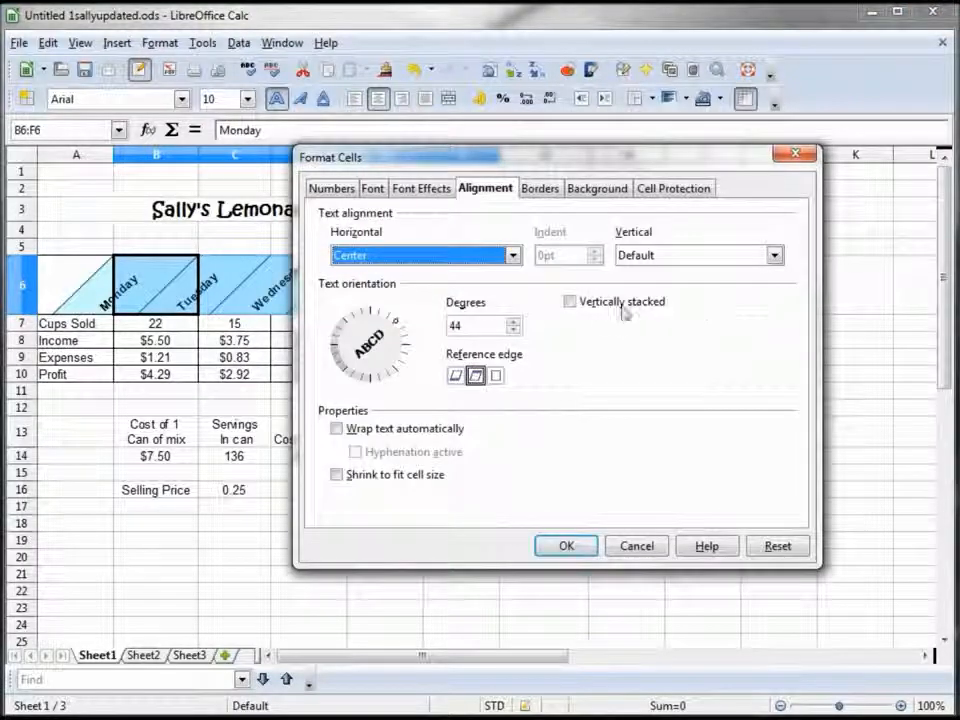
pyautogui.click(569, 302)
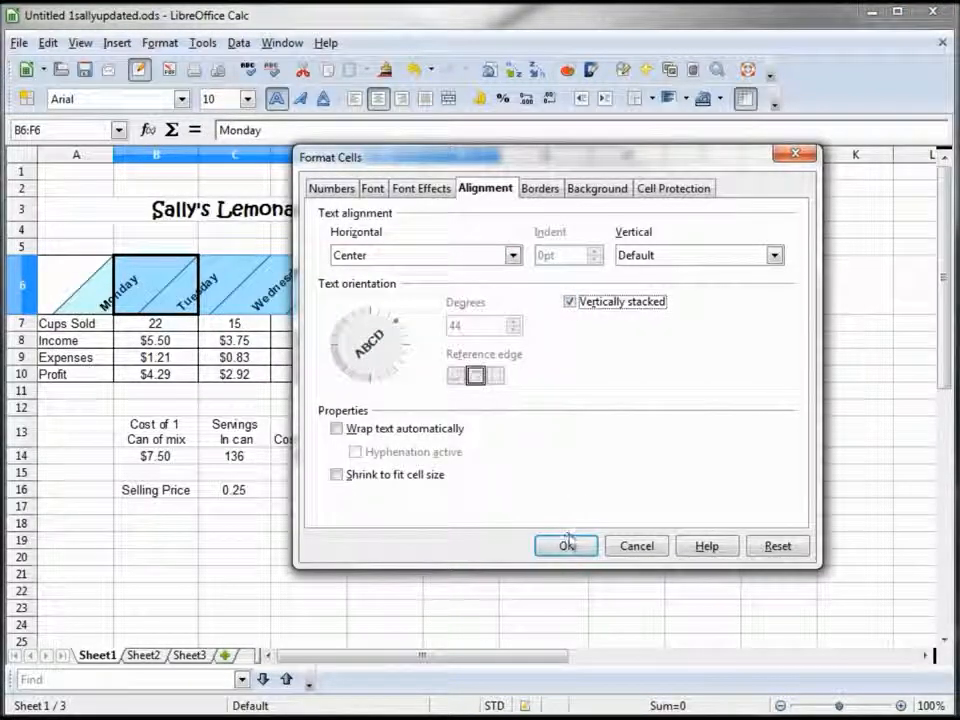
pyautogui.click(566, 545)
pyautogui.click(156, 336)
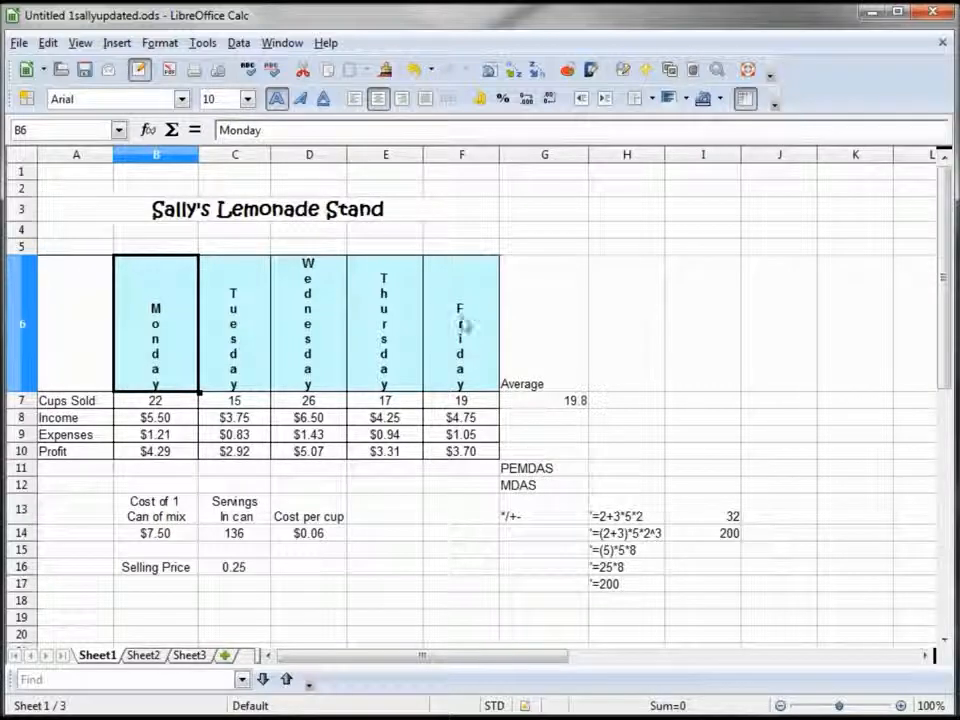
# Turn off vertical stacking for the weekday headings in B6:F6 and set their text orientation to 0 degrees.
pyautogui.moveTo(460, 330); pyautogui.dragTo(183, 330)
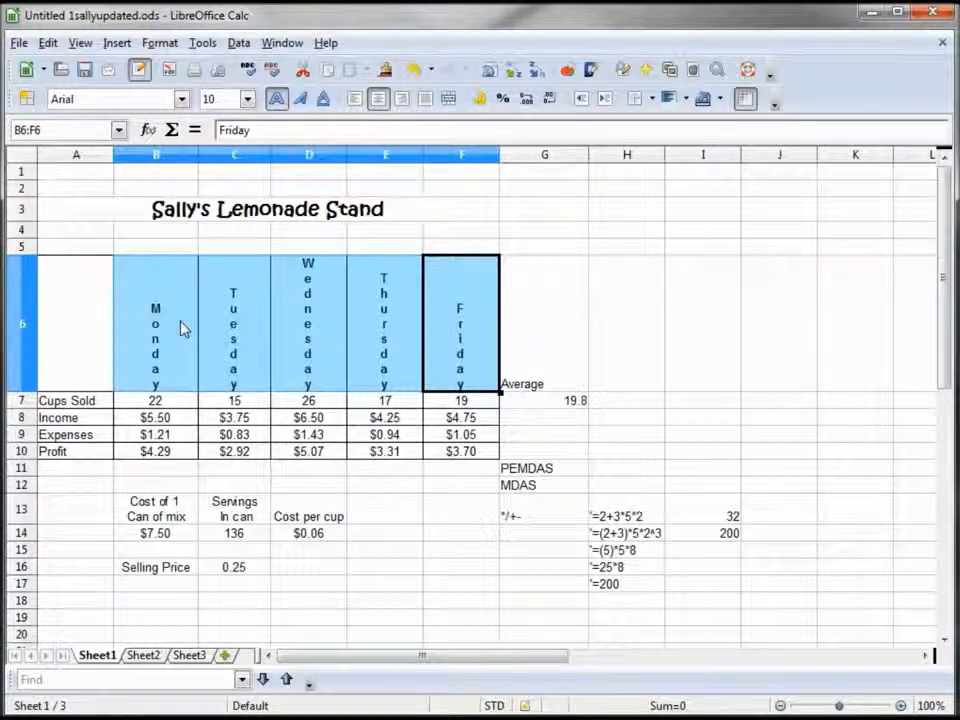
pyautogui.rightClick(455, 345)
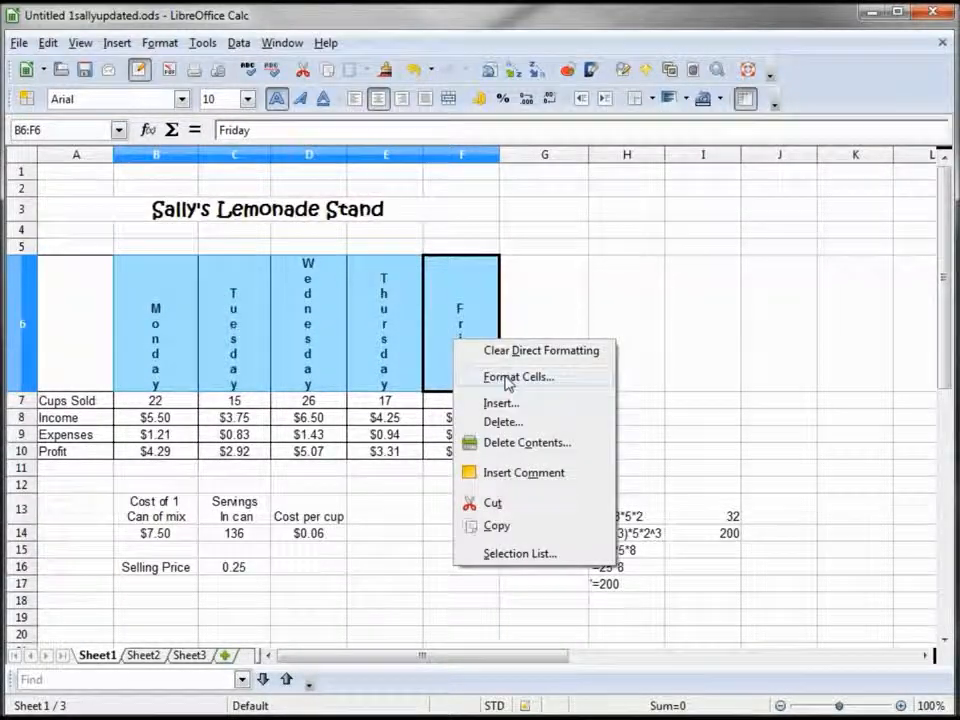
pyautogui.click(508, 377)
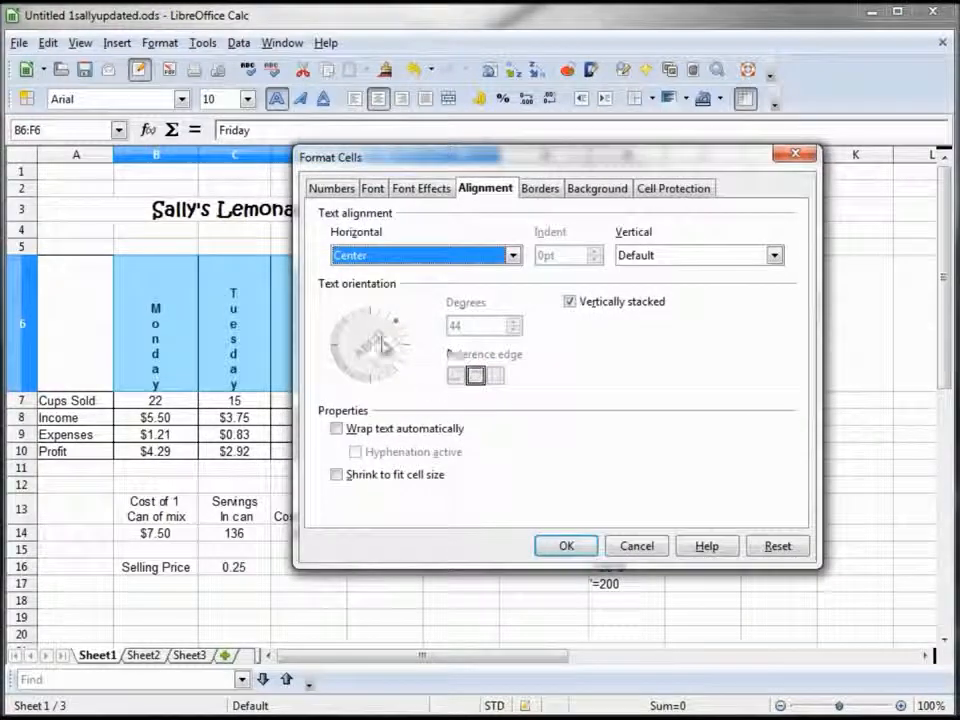
pyautogui.click(570, 302)
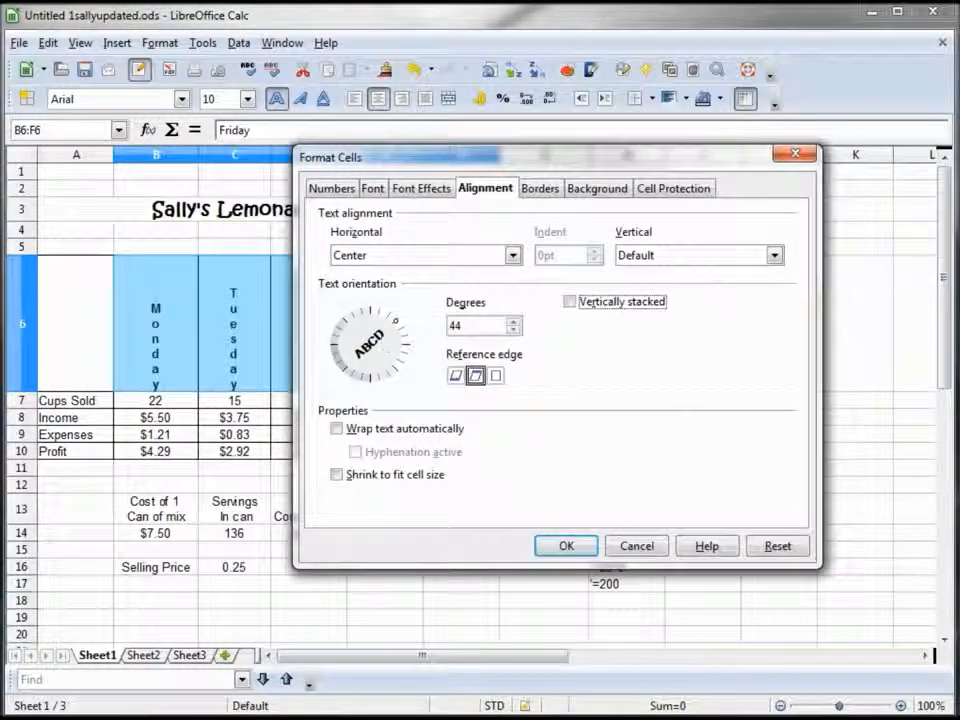
pyautogui.moveTo(478, 326); pyautogui.dragTo(452, 327)
pyautogui.write('0')
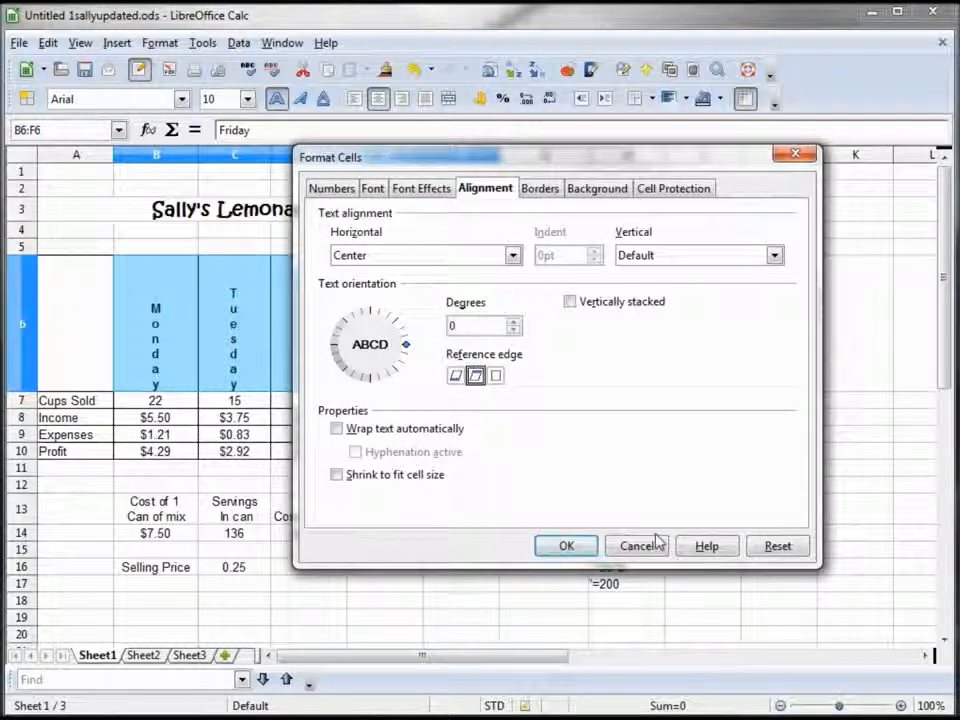
pyautogui.click(583, 547)
pyautogui.click(433, 462)
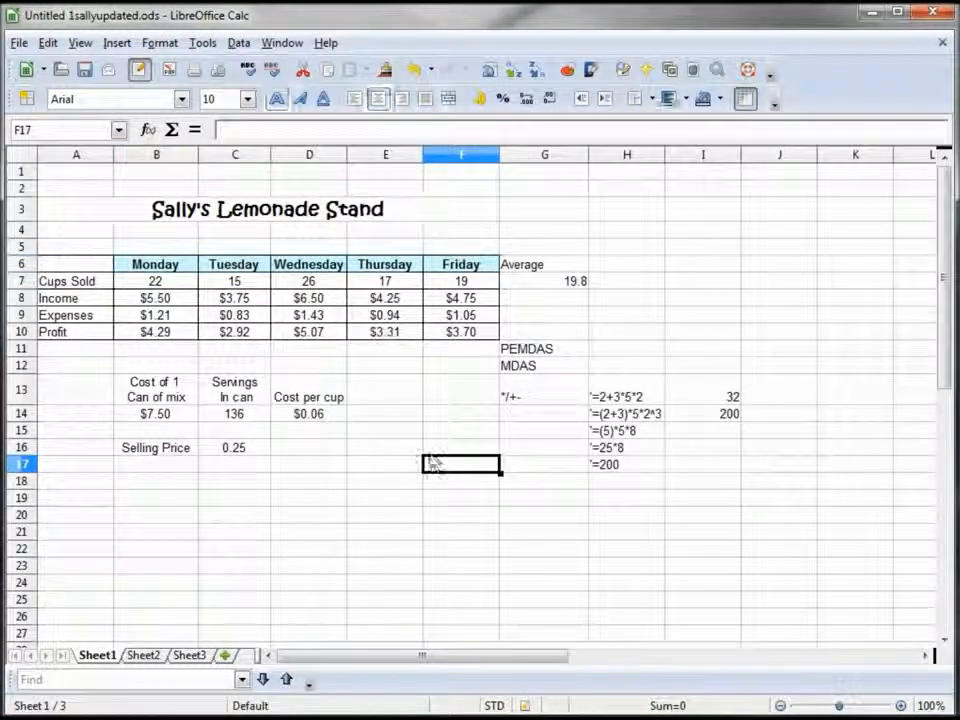